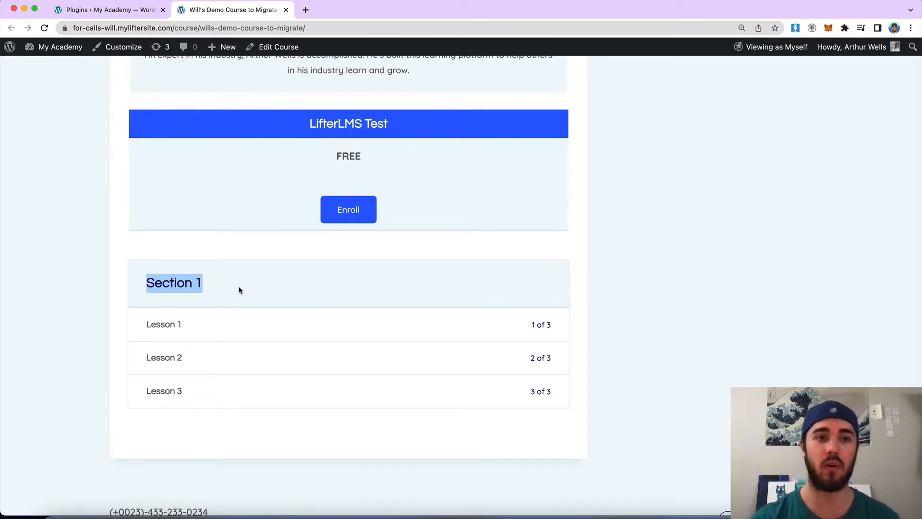
Open the site Customizer for the course page in a new browser tab.
{"action": "left_click", "coordinate": [575, 227]}
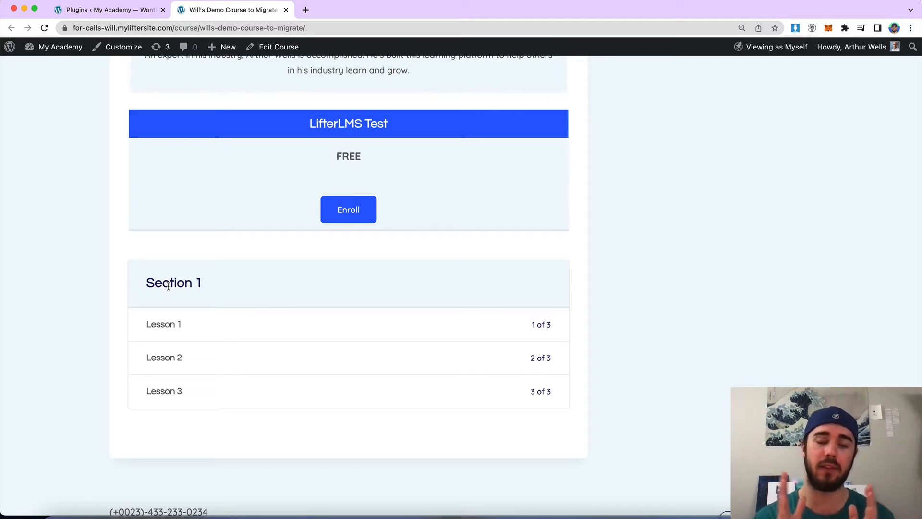
{"action": "right_click", "coordinate": [119, 51]}
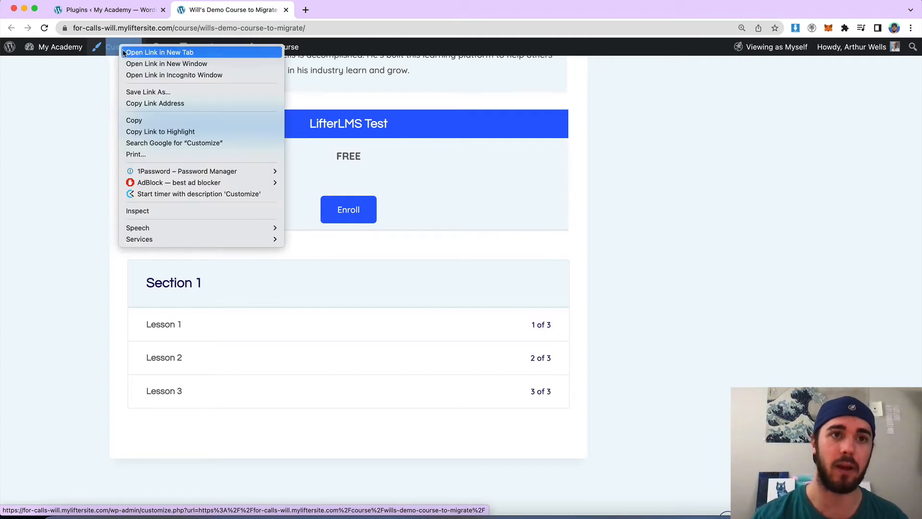
{"action": "left_click", "coordinate": [132, 53]}
{"action": "left_click", "coordinate": [331, 11]}
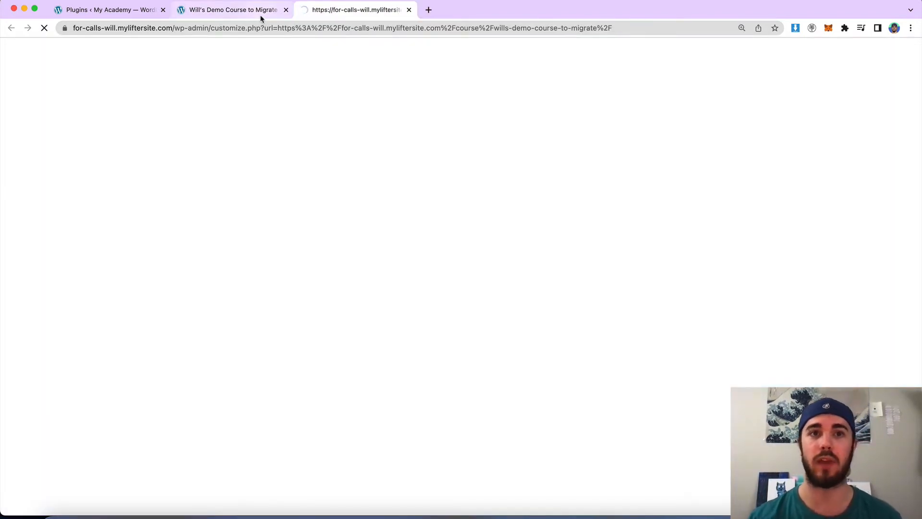
{"action": "left_click", "coordinate": [262, 18]}
{"action": "left_click", "coordinate": [317, 18]}
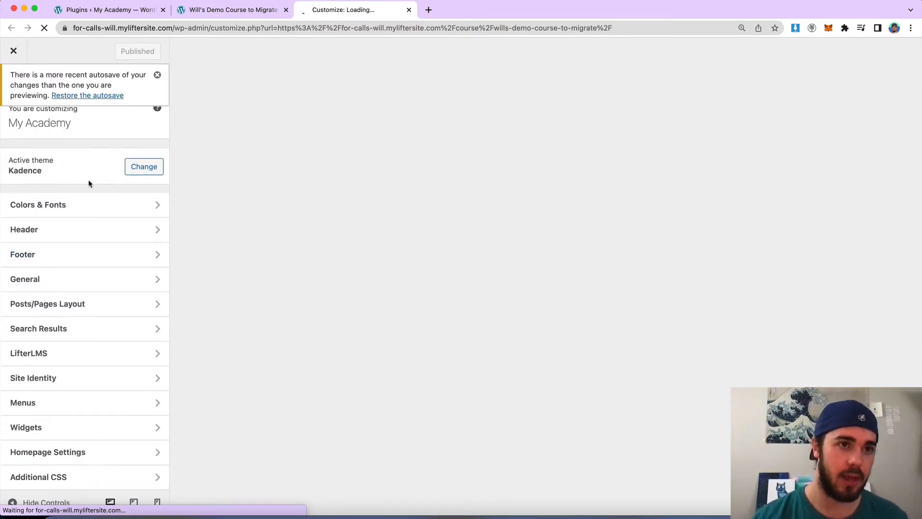
Dismiss the autosave notice and open the LifterLMS Course Layout settings.
{"action": "scroll", "coordinate": [89, 184], "scroll_direction": "down", "scroll_amount": 1}
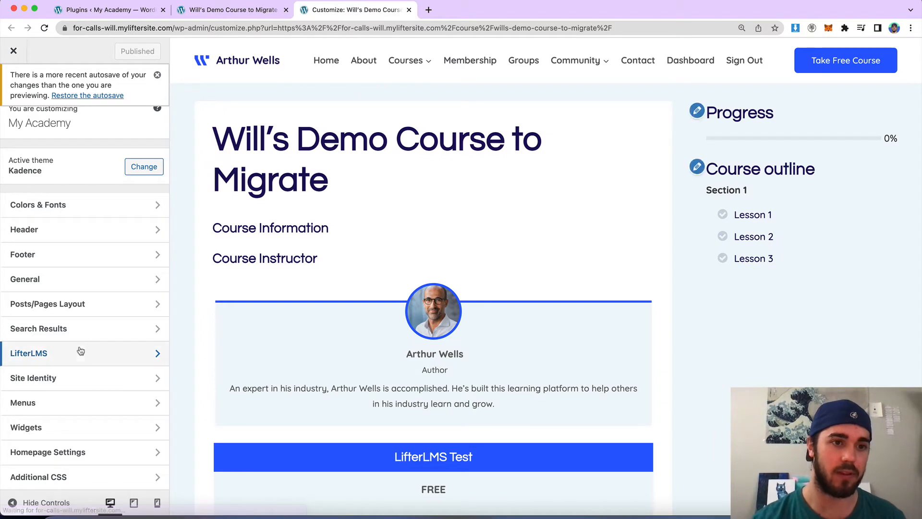
{"action": "left_click", "coordinate": [82, 357]}
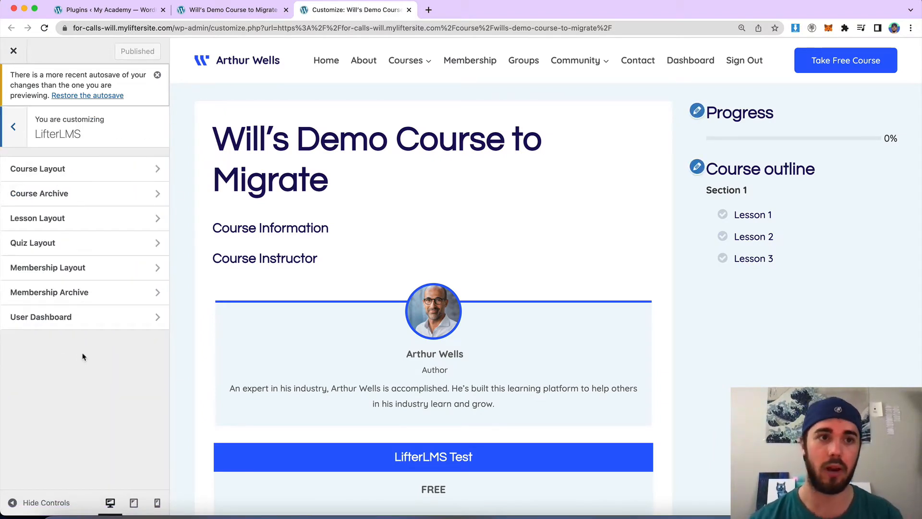
{"action": "left_click", "coordinate": [13, 126]}
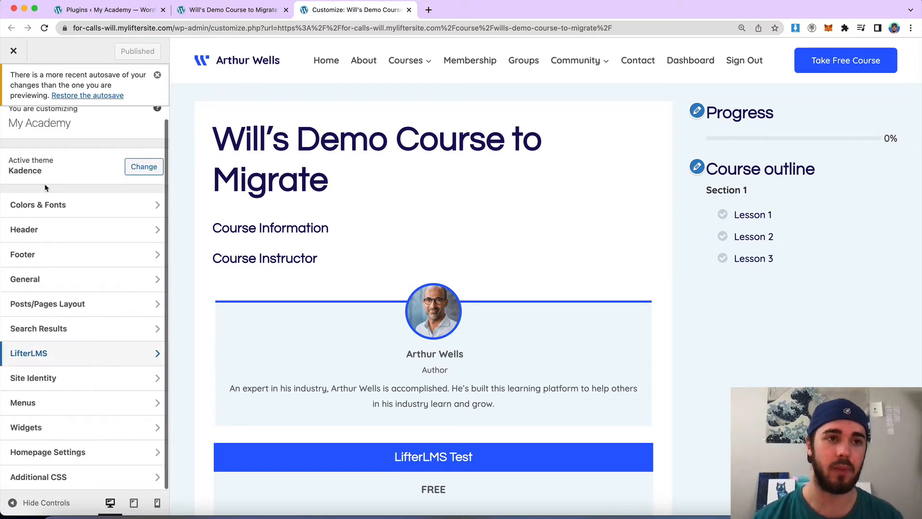
{"action": "left_click", "coordinate": [157, 74]}
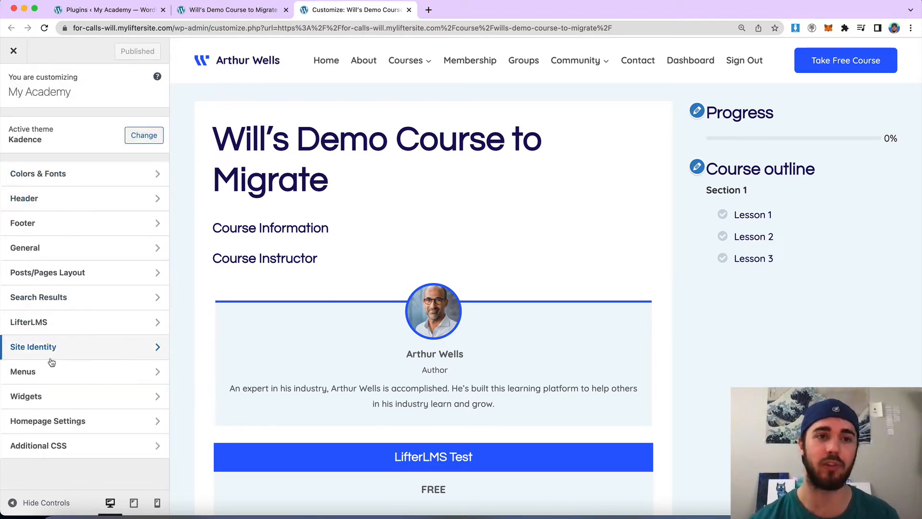
{"action": "left_click", "coordinate": [54, 328]}
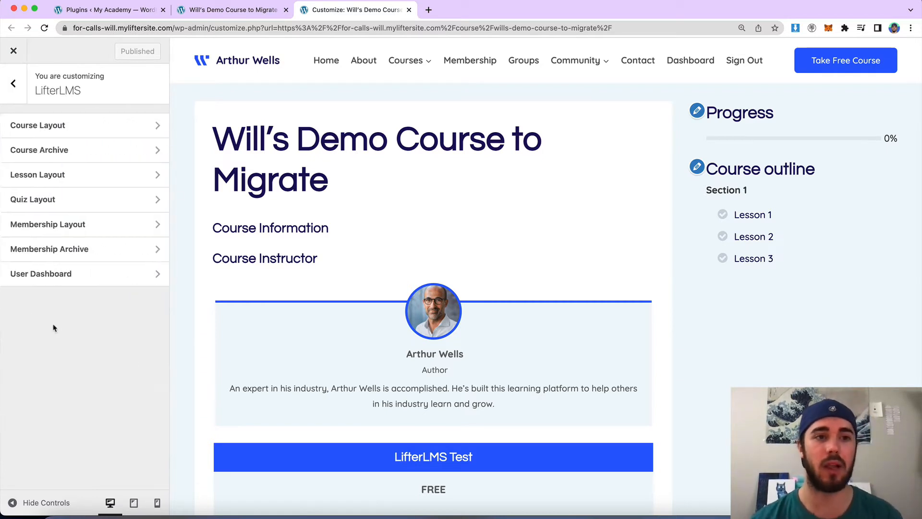
{"action": "left_click", "coordinate": [58, 130]}
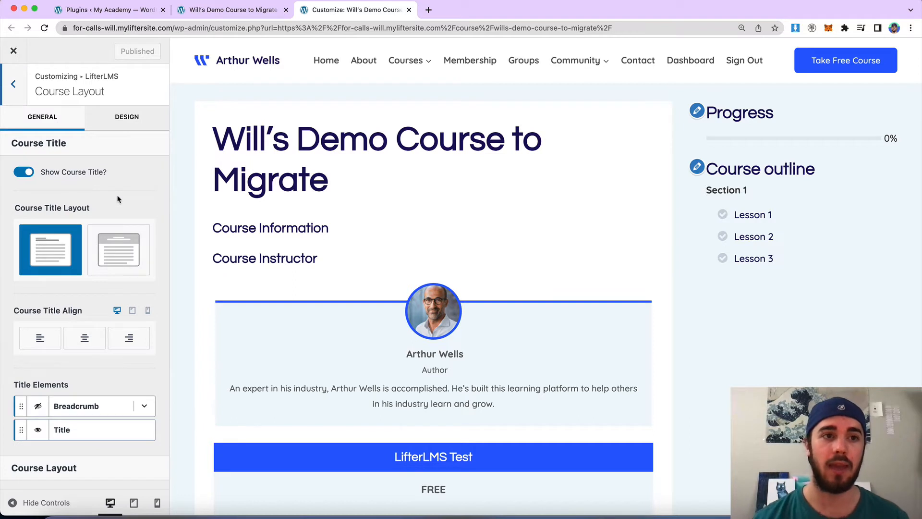
Set the Course Syllabus Columns to 2.
{"action": "scroll", "coordinate": [118, 199], "scroll_direction": "down", "scroll_amount": 10}
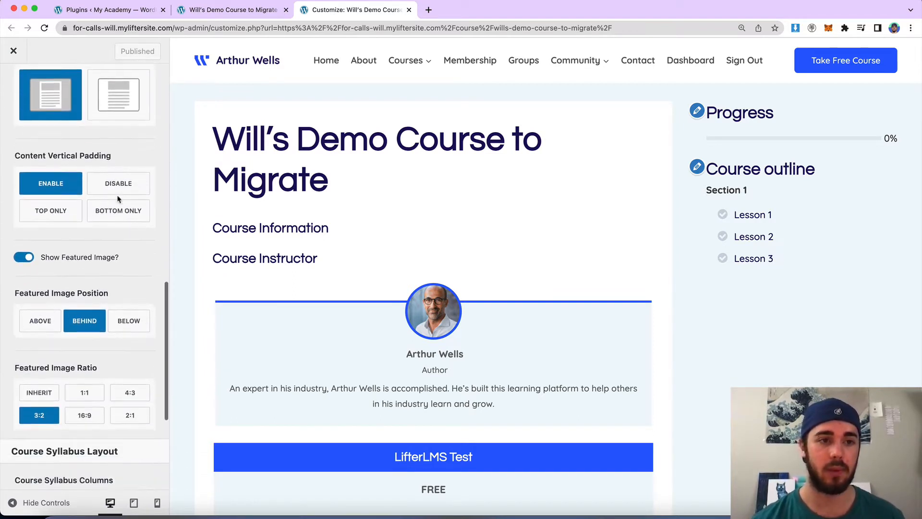
{"action": "scroll", "coordinate": [118, 199], "scroll_direction": "down", "scroll_amount": 5}
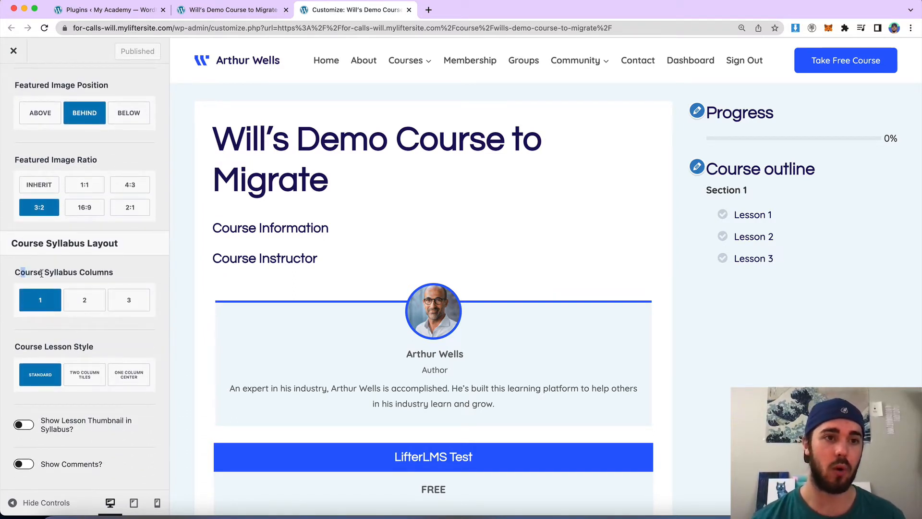
{"action": "left_click_drag", "start_coordinate": [41, 273], "coordinate": [120, 274]}
{"action": "left_click", "coordinate": [121, 276]}
{"action": "scroll", "coordinate": [290, 244], "scroll_direction": "down", "scroll_amount": 10}
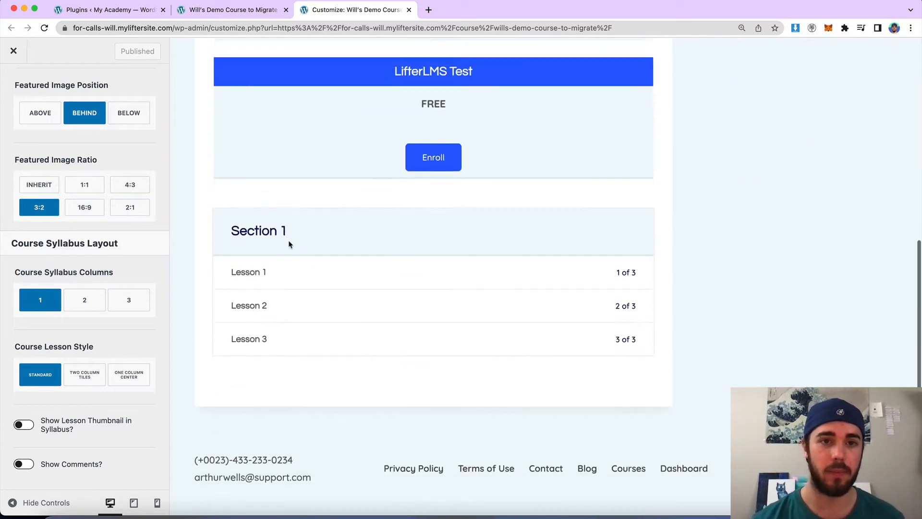
{"action": "left_click", "coordinate": [88, 306]}
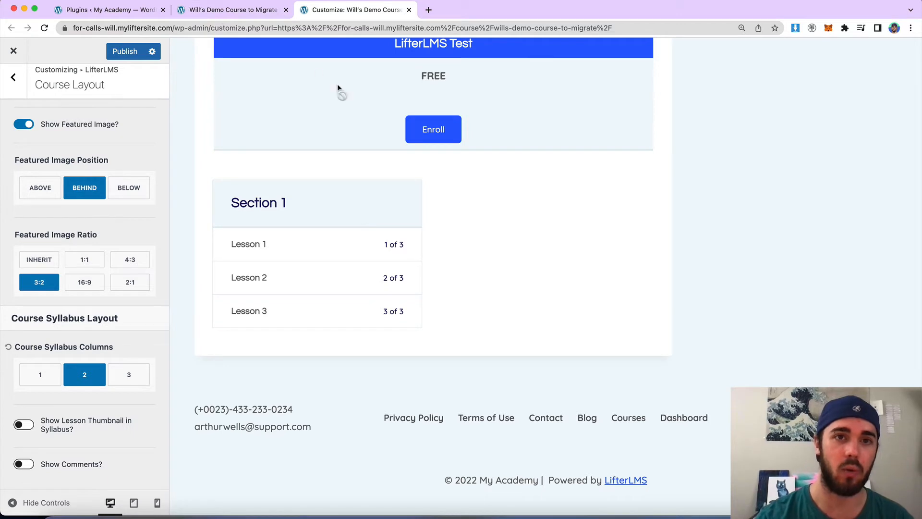
Open the course in the editor and close the block editor welcome dialog.
{"action": "left_click", "coordinate": [242, 17]}
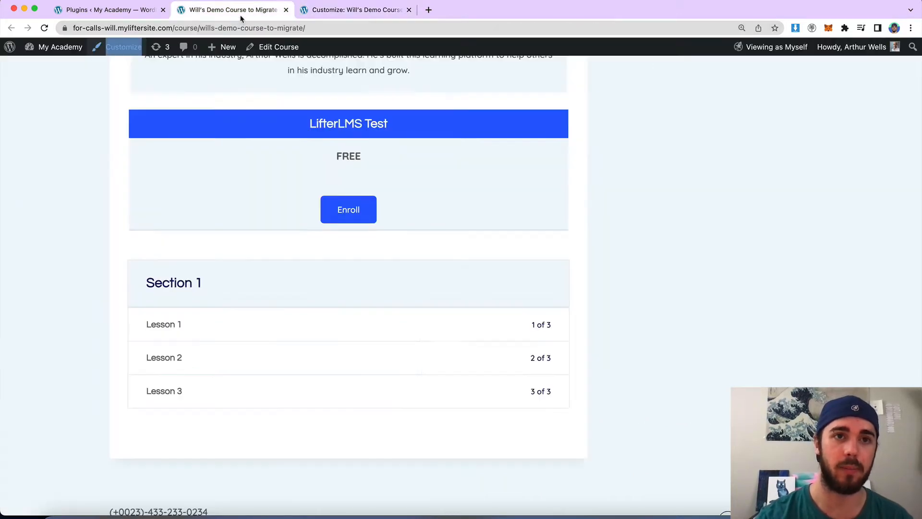
{"action": "left_click", "coordinate": [269, 50]}
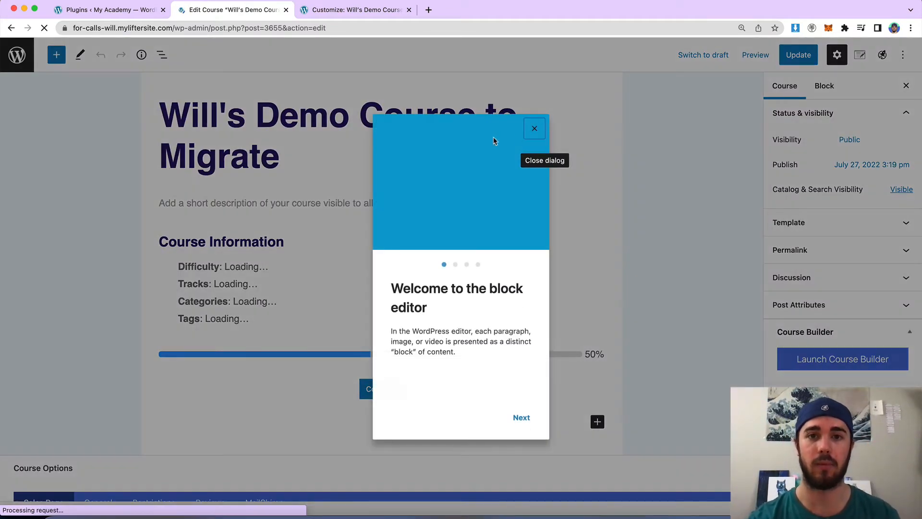
{"action": "left_click", "coordinate": [532, 129]}
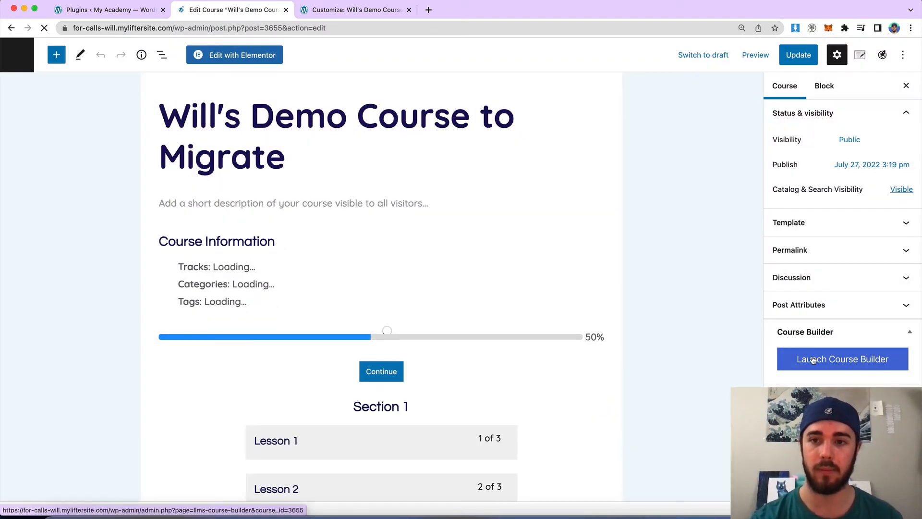
Set the Course Syllabus Columns to 3 in the Customizer.
{"action": "left_click", "coordinate": [339, 13]}
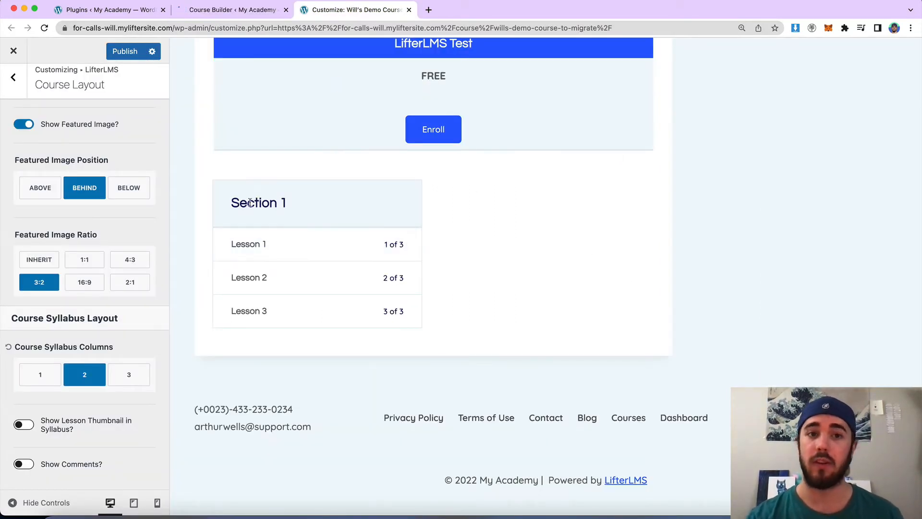
{"action": "left_click_drag", "start_coordinate": [233, 204], "coordinate": [289, 205]}
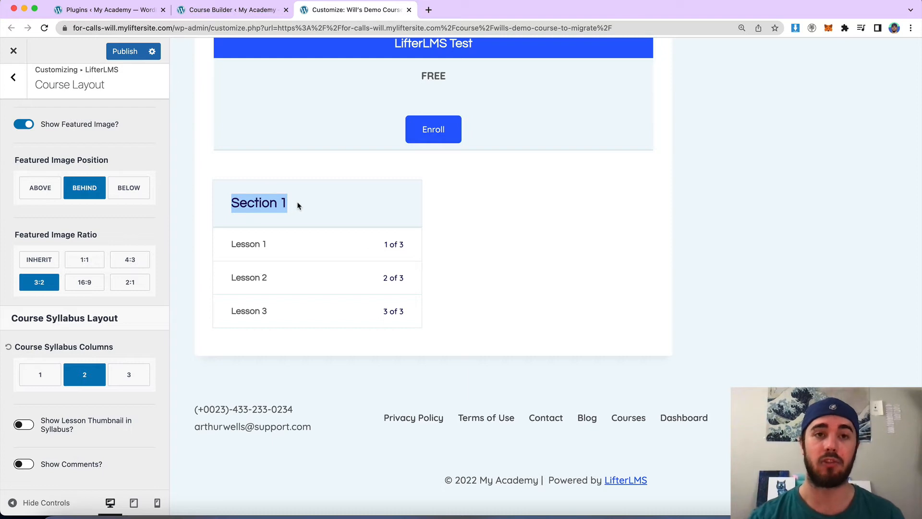
{"action": "left_click", "coordinate": [298, 205]}
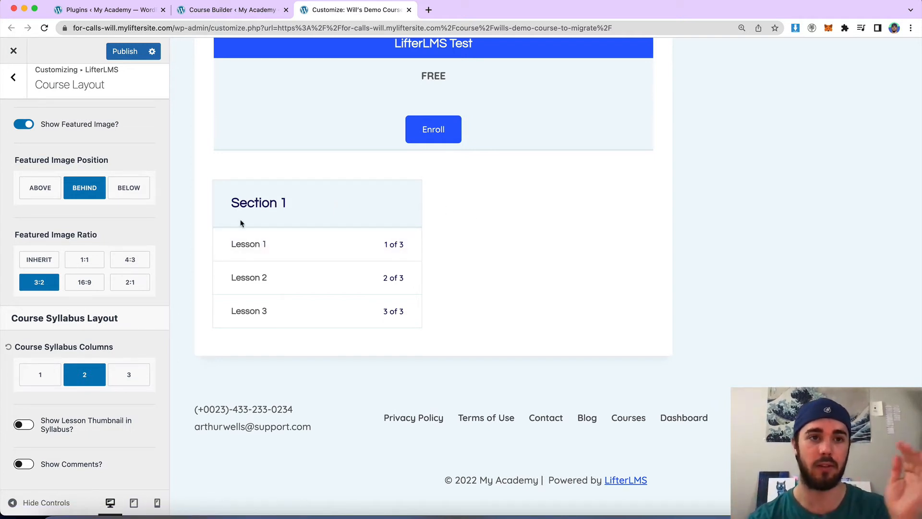
{"action": "left_click", "coordinate": [125, 376]}
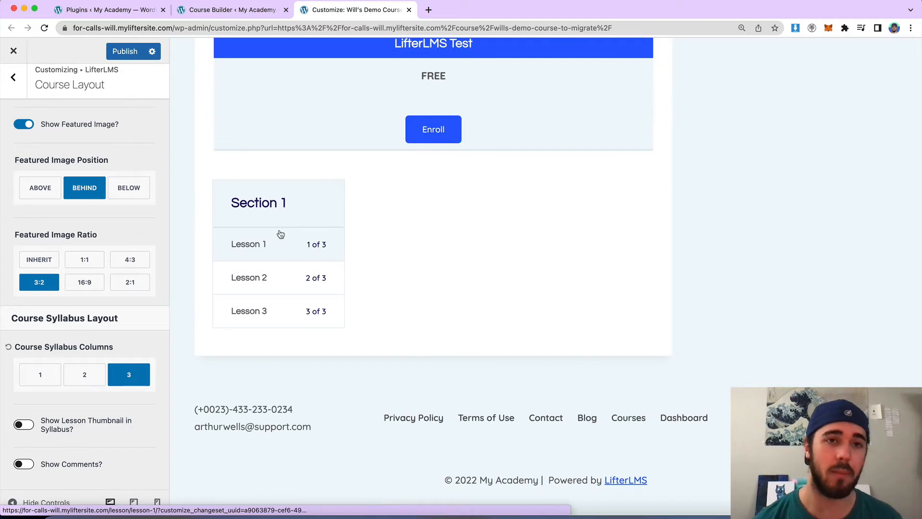
Add two new sections in the Course Builder and move Lesson 2 and Lesson 3 into them.
{"action": "left_click", "coordinate": [252, 12]}
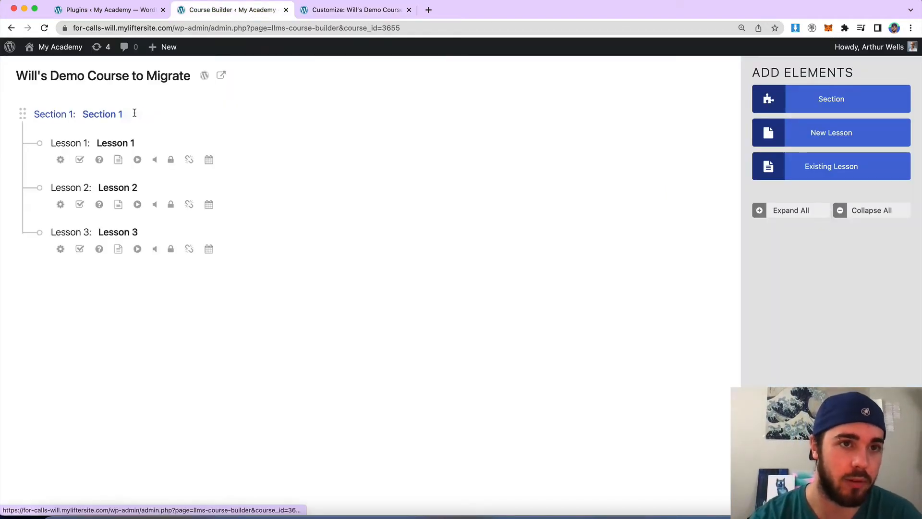
{"action": "left_click", "coordinate": [811, 111]}
{"action": "left_click", "coordinate": [811, 111]}
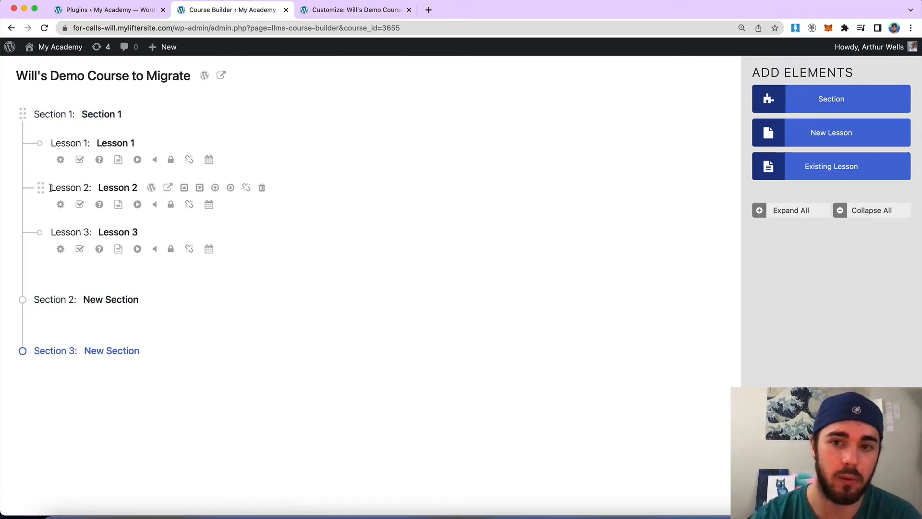
{"action": "left_click_drag", "start_coordinate": [41, 187], "coordinate": [58, 288]}
{"action": "left_click_drag", "start_coordinate": [42, 188], "coordinate": [68, 364]}
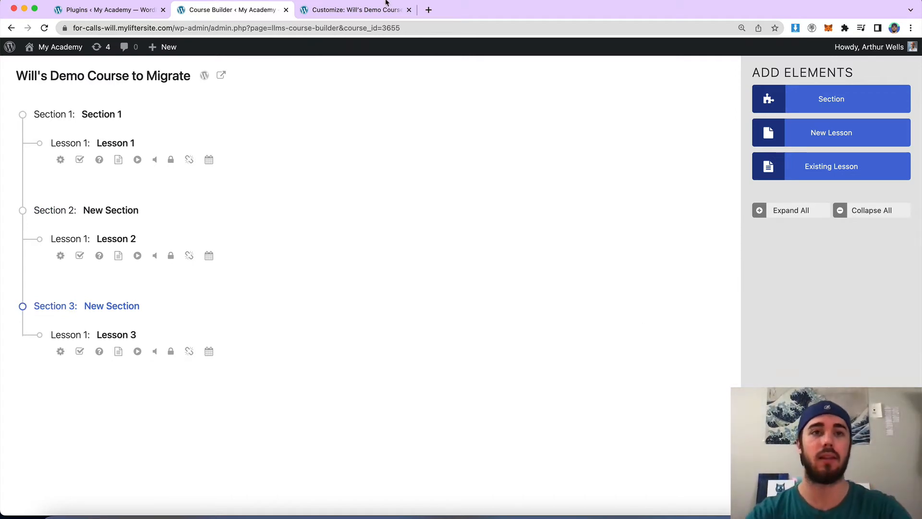
Reload the Customizer to refresh the course preview and scroll to the syllabus.
{"action": "left_click", "coordinate": [345, 13]}
{"action": "left_click", "coordinate": [157, 47]}
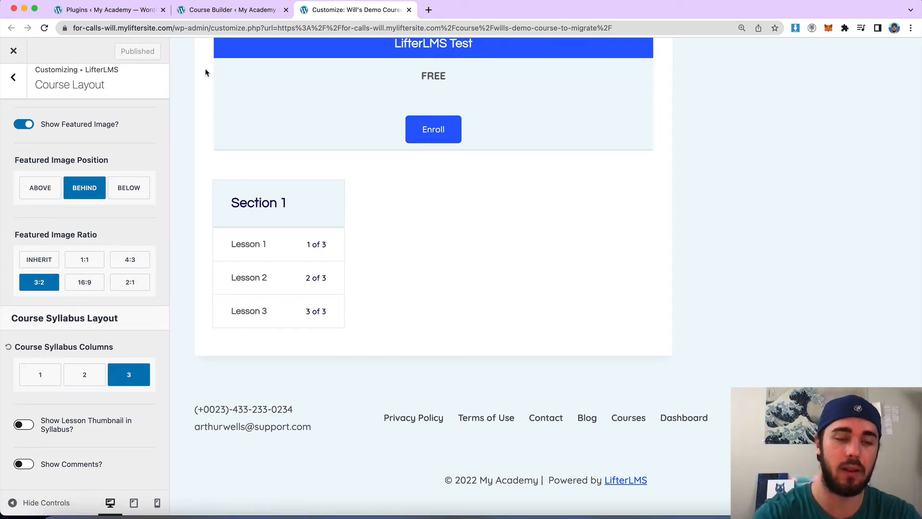
{"action": "key", "text": "super+r"}
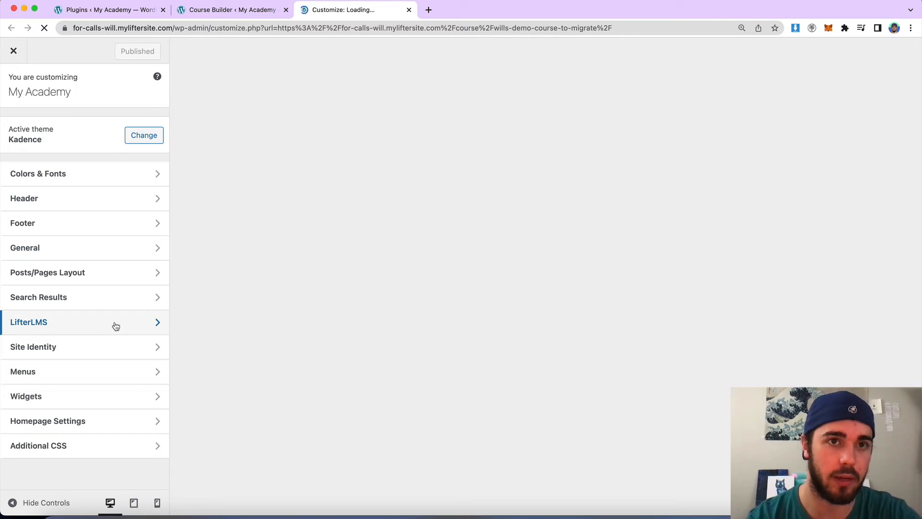
{"action": "scroll", "coordinate": [248, 283], "scroll_direction": "down", "scroll_amount": 5}
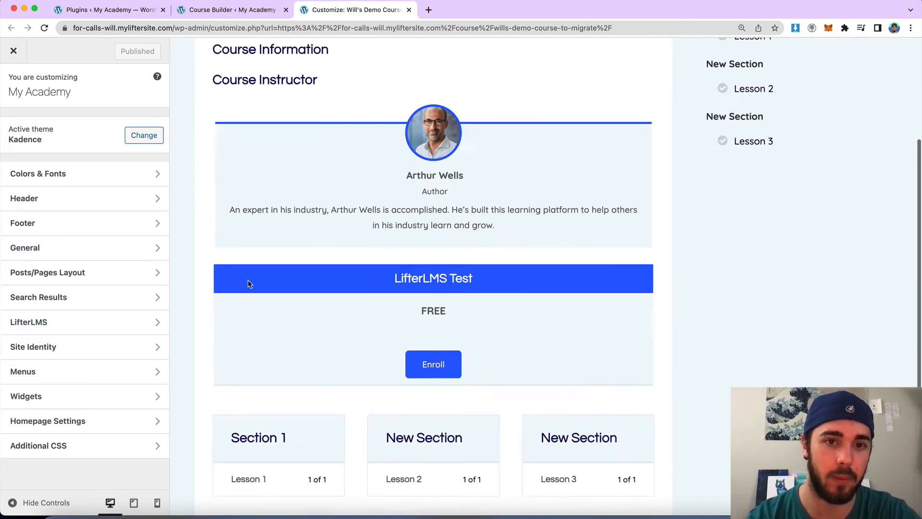
{"action": "scroll", "coordinate": [248, 283], "scroll_direction": "down", "scroll_amount": 2}
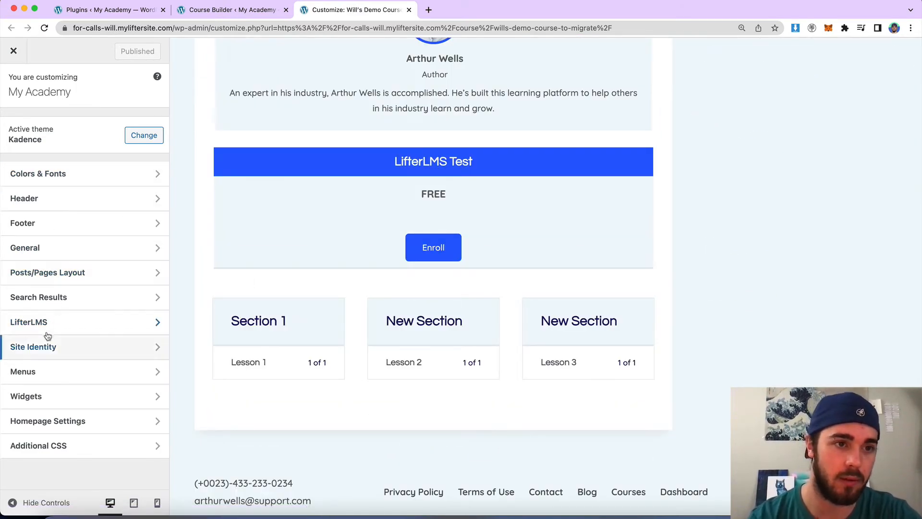
Reopen the LifterLMS Course Layout settings and examine the three-column syllabus sections.
{"action": "left_click", "coordinate": [16, 325]}
{"action": "left_click", "coordinate": [48, 127]}
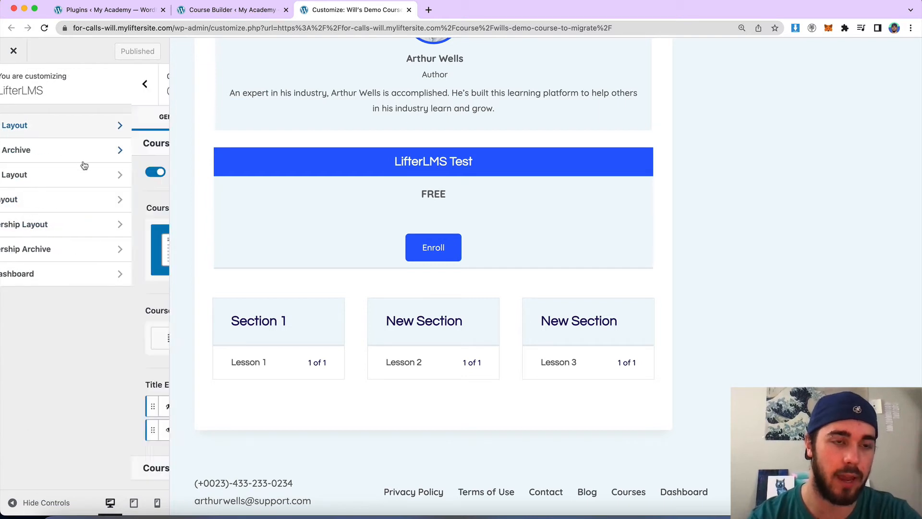
{"action": "scroll", "coordinate": [123, 257], "scroll_direction": "down", "scroll_amount": 6}
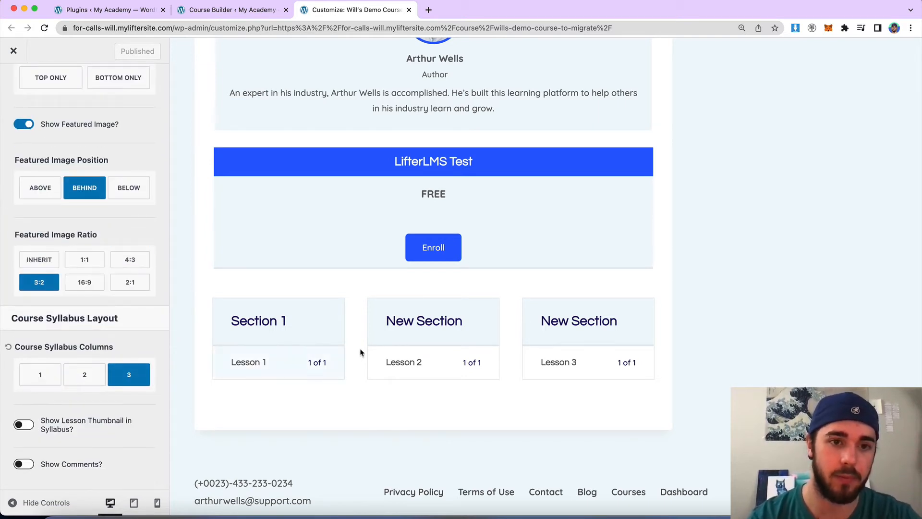
{"action": "left_click_drag", "start_coordinate": [551, 321], "coordinate": [656, 329]}
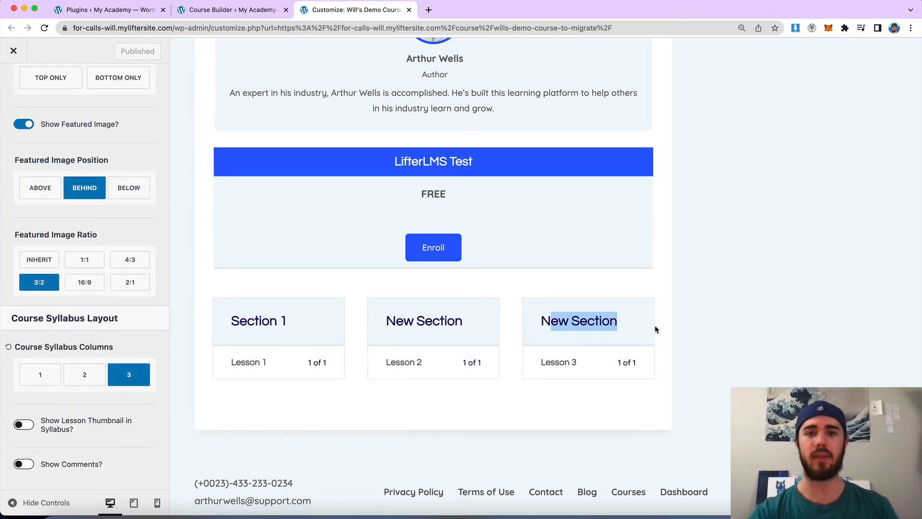
{"action": "left_click", "coordinate": [656, 329]}
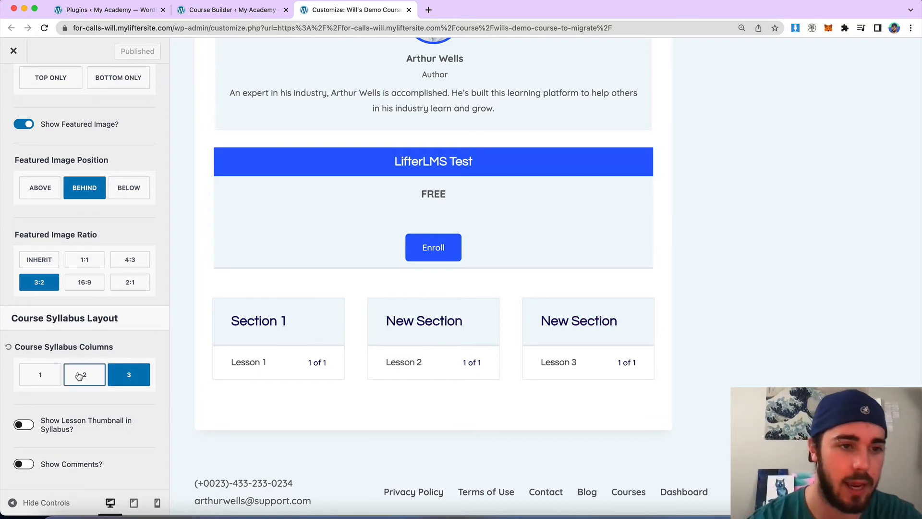
{"action": "left_click", "coordinate": [25, 427]}
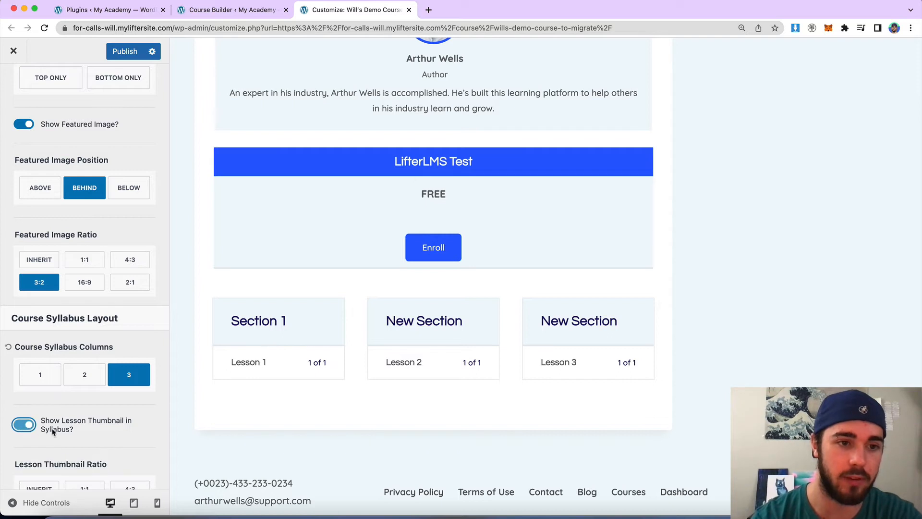
{"action": "scroll", "coordinate": [118, 432], "scroll_direction": "down", "scroll_amount": 2}
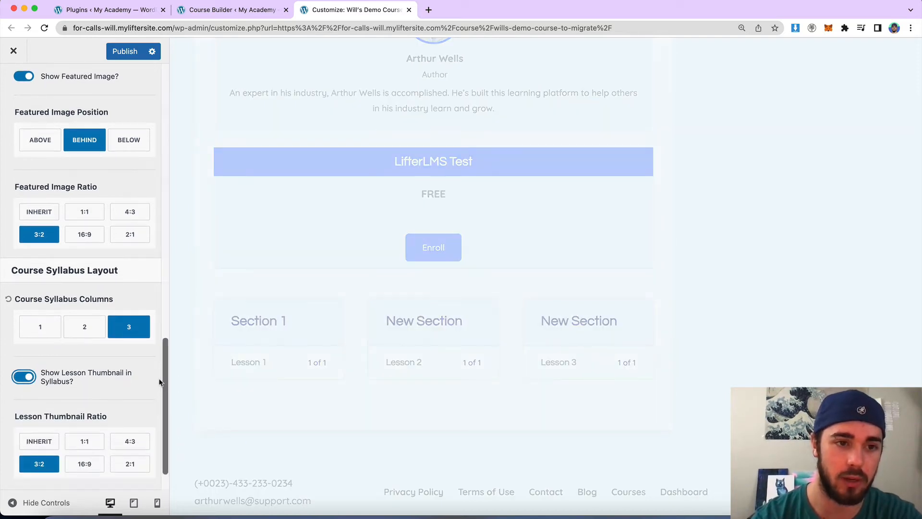
{"action": "left_click", "coordinate": [96, 379]}
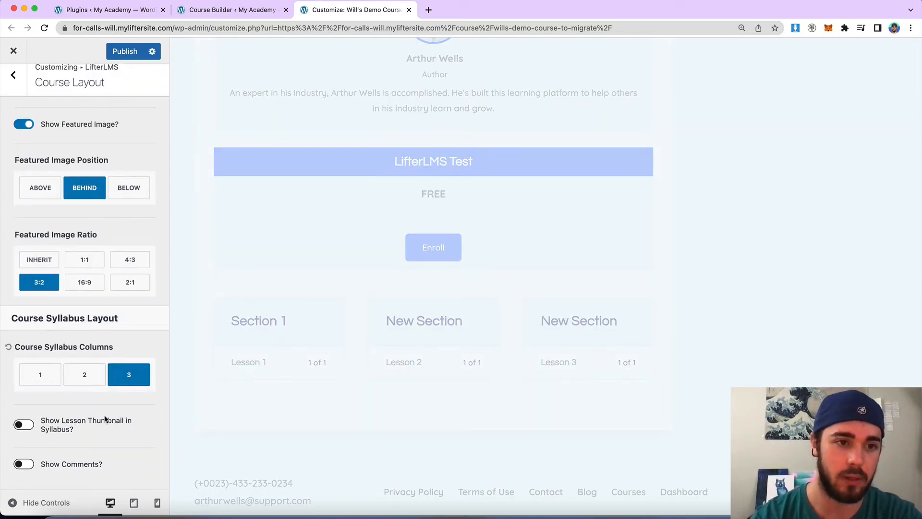
Turn on Show Lesson Thumbnail in Syllabus and publish the Customizer changes.
{"action": "left_click", "coordinate": [64, 426]}
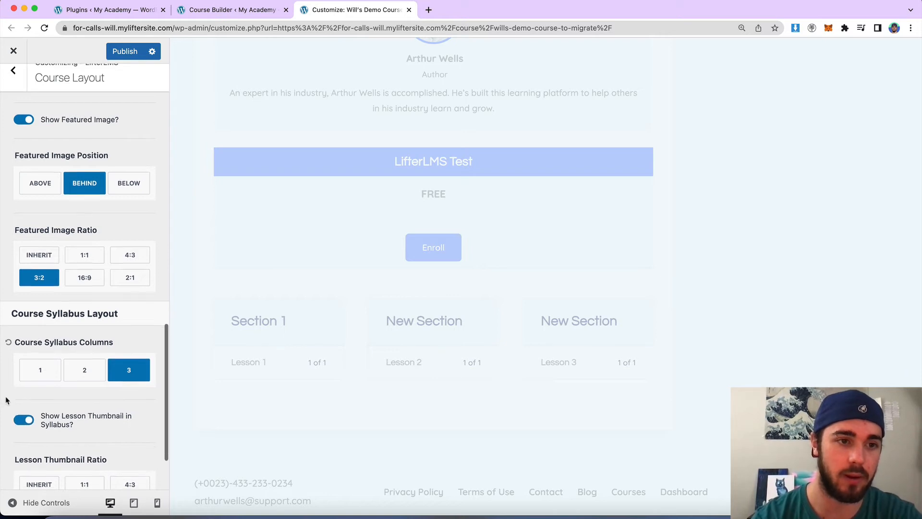
{"action": "scroll", "coordinate": [6, 401], "scroll_direction": "down", "scroll_amount": 3}
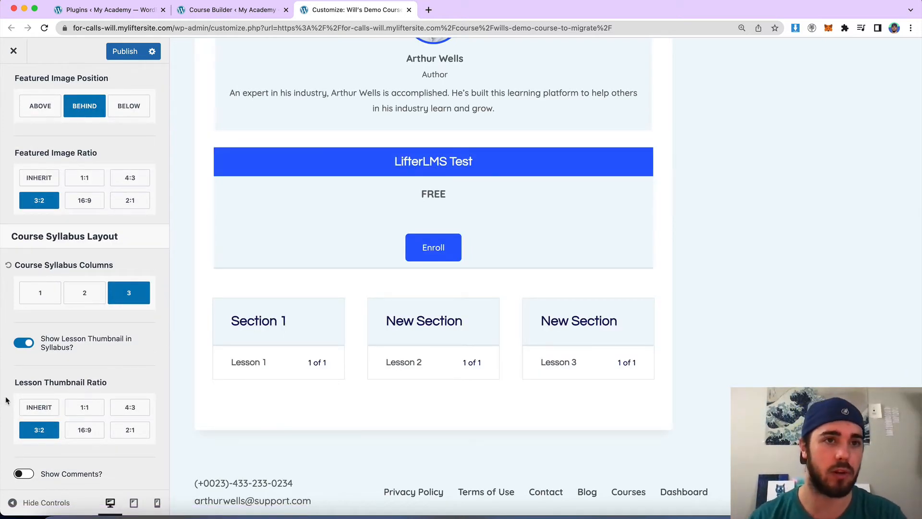
{"action": "left_click", "coordinate": [125, 51]}
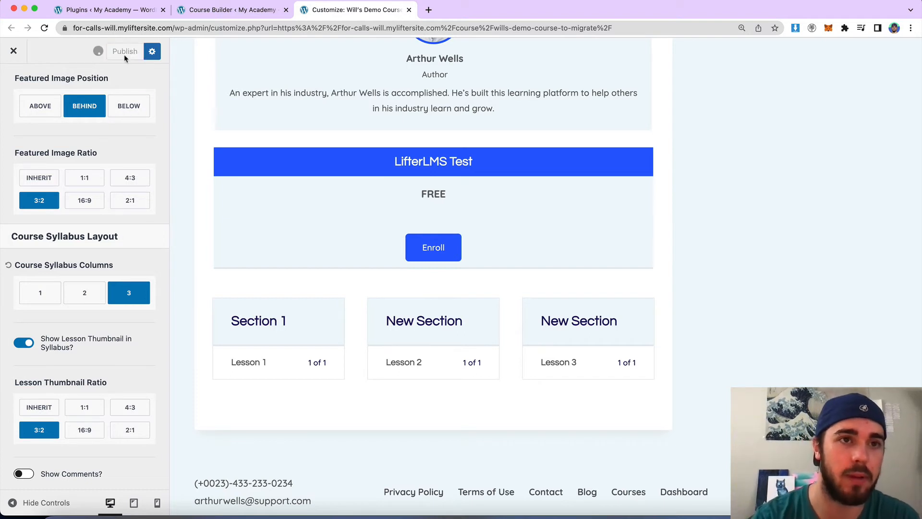
Open the WordPress lesson editors for Lesson 1, Lesson 2 and Lesson 3 in new tabs from the Course Builder.
{"action": "left_click", "coordinate": [220, 10]}
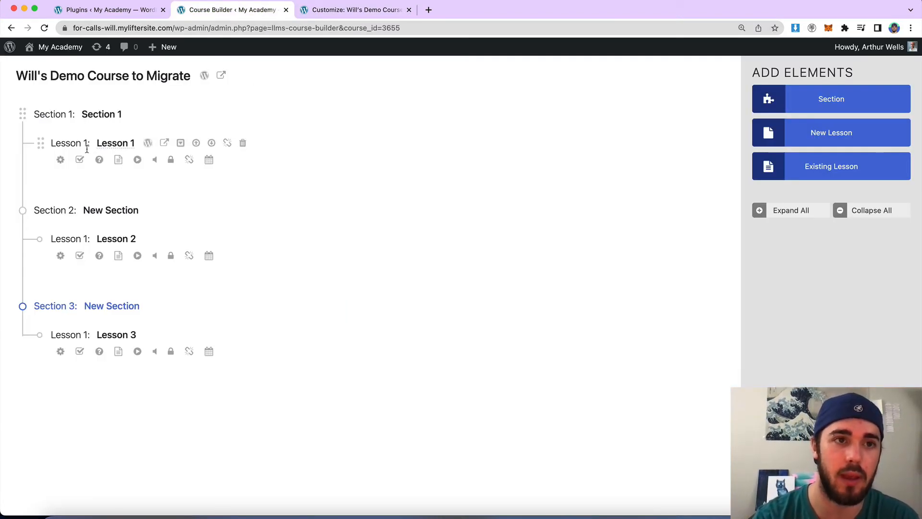
{"action": "right_click", "coordinate": [150, 143]}
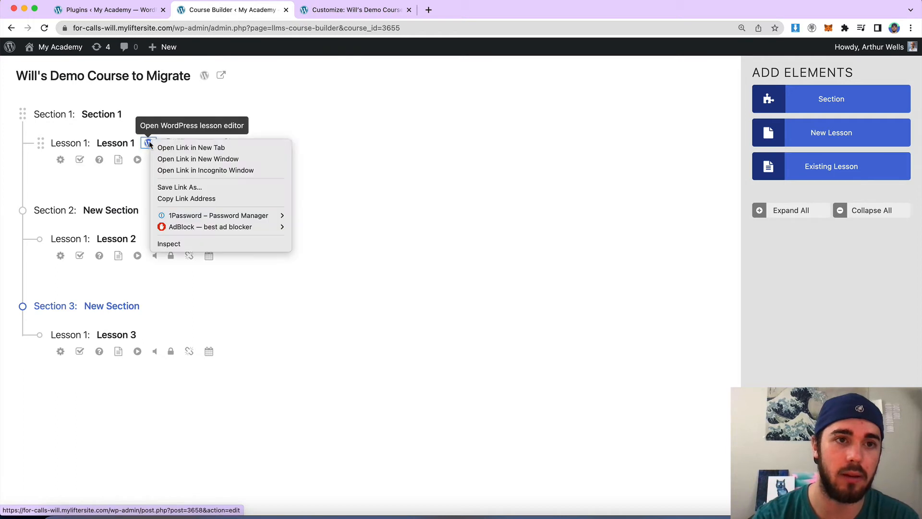
{"action": "left_click", "coordinate": [191, 148]}
{"action": "left_click", "coordinate": [149, 239]}
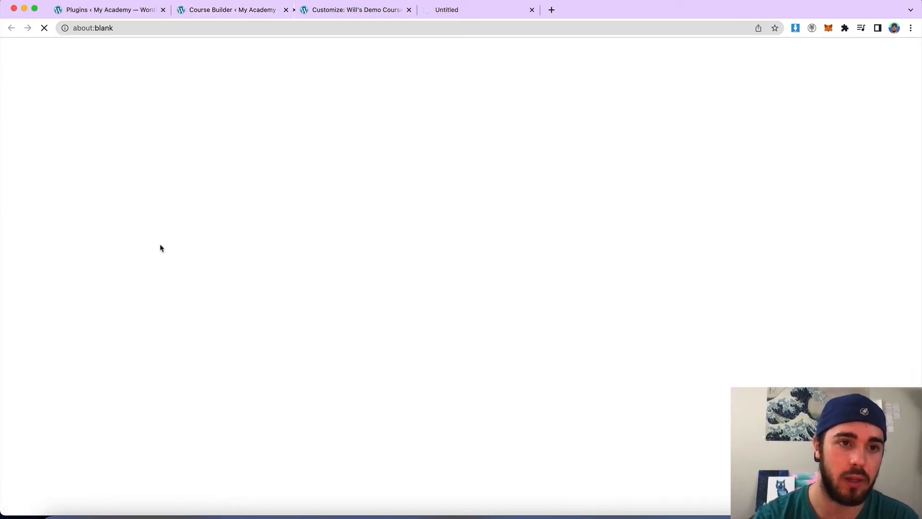
{"action": "left_click", "coordinate": [229, 10]}
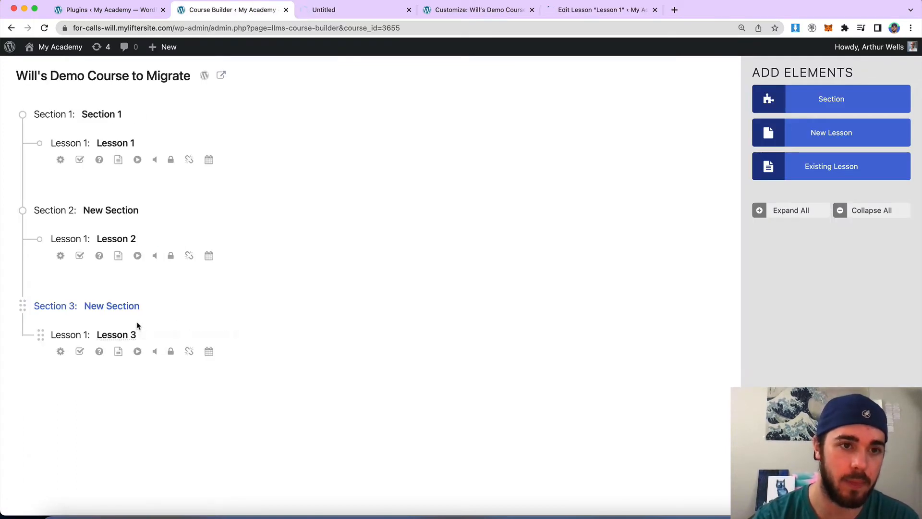
{"action": "left_click", "coordinate": [148, 335]}
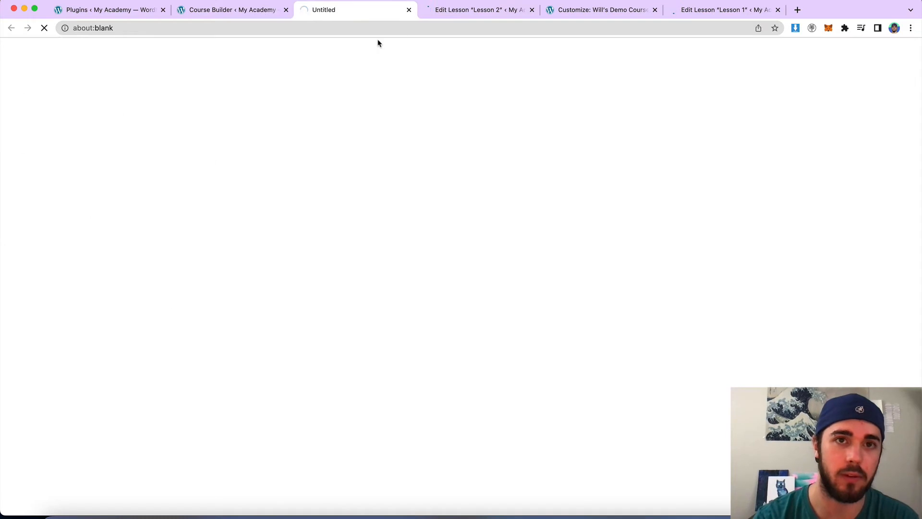
{"action": "left_click", "coordinate": [684, 9]}
{"action": "left_click_drag", "start_coordinate": [592, 10], "coordinate": [580, 8]}
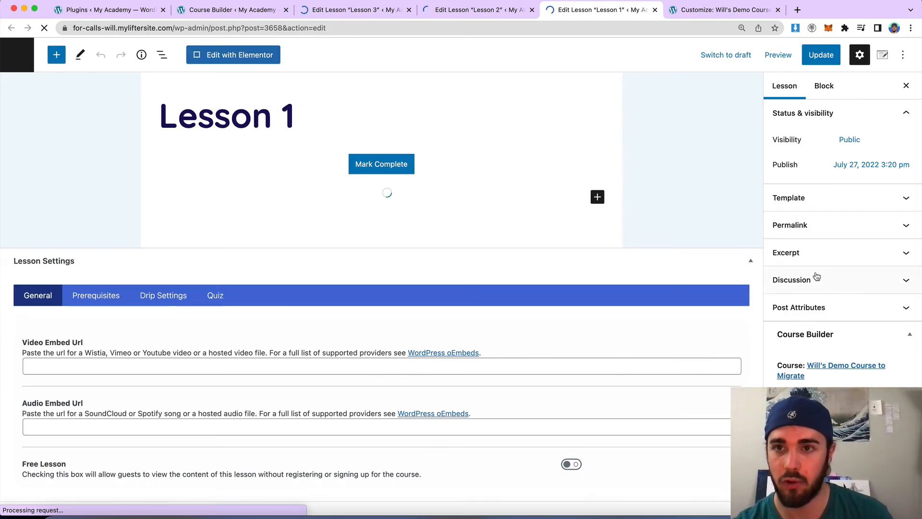
Set the house-and-keys photo as Lesson 1's featured image and update the lesson.
{"action": "scroll", "coordinate": [816, 266], "scroll_direction": "down", "scroll_amount": 1}
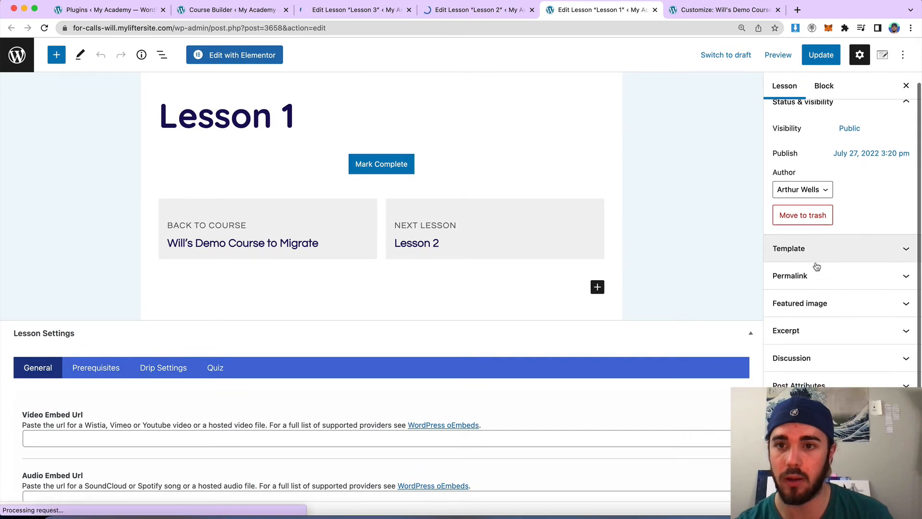
{"action": "left_click", "coordinate": [813, 303]}
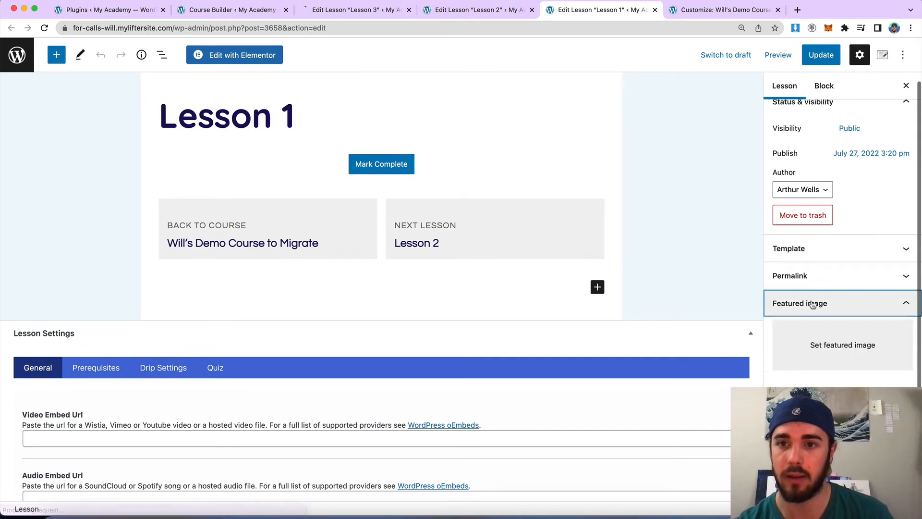
{"action": "left_click", "coordinate": [820, 341]}
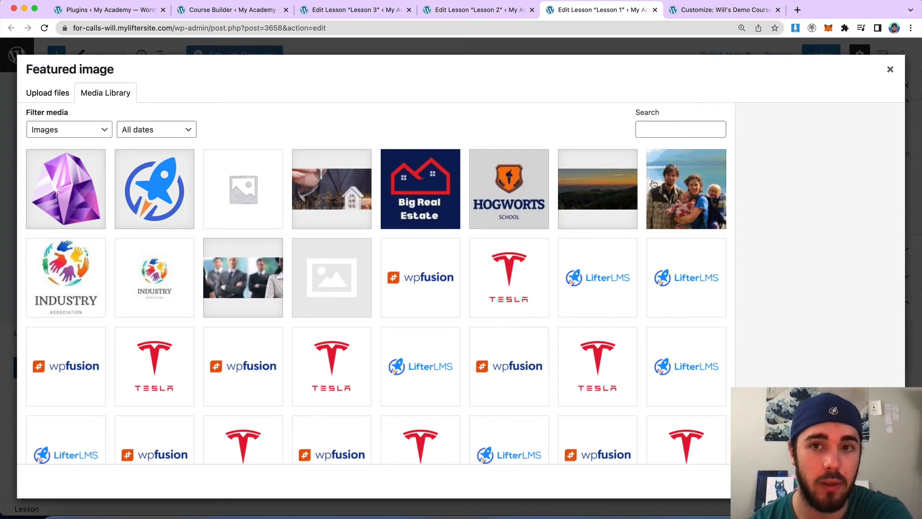
{"action": "left_click", "coordinate": [672, 195]}
{"action": "left_click", "coordinate": [349, 204]}
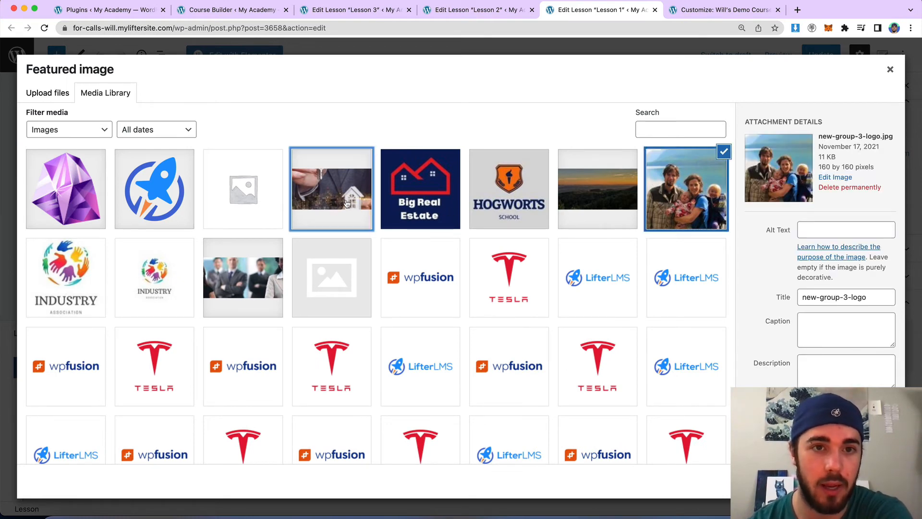
{"action": "left_click", "coordinate": [855, 481]}
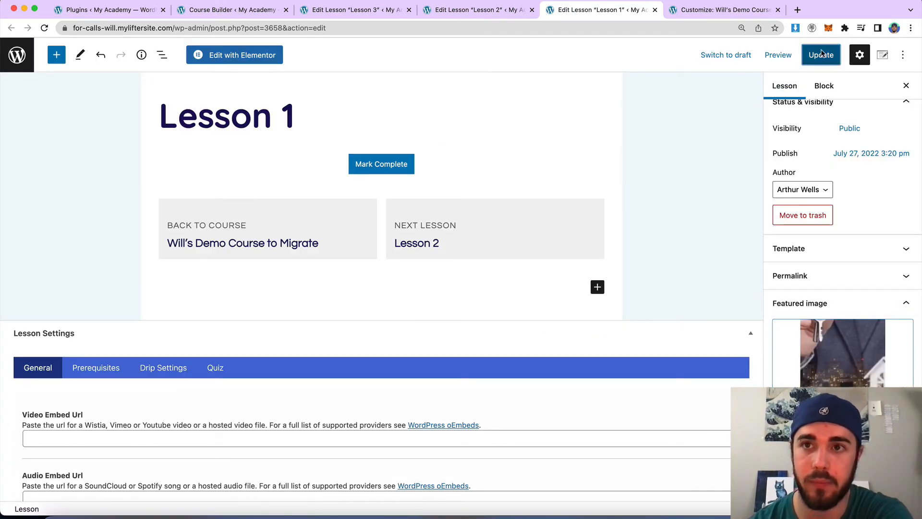
{"action": "left_click", "coordinate": [822, 56]}
Set the association-banner business people image as Lesson 2's featured image and update the lesson.
{"action": "left_click", "coordinate": [499, 10]}
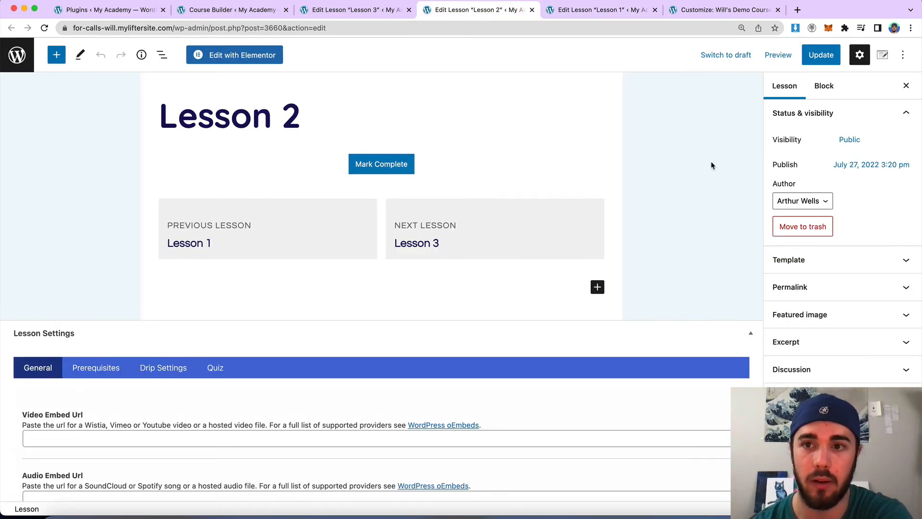
{"action": "left_click", "coordinate": [822, 320]}
{"action": "left_click", "coordinate": [779, 336]}
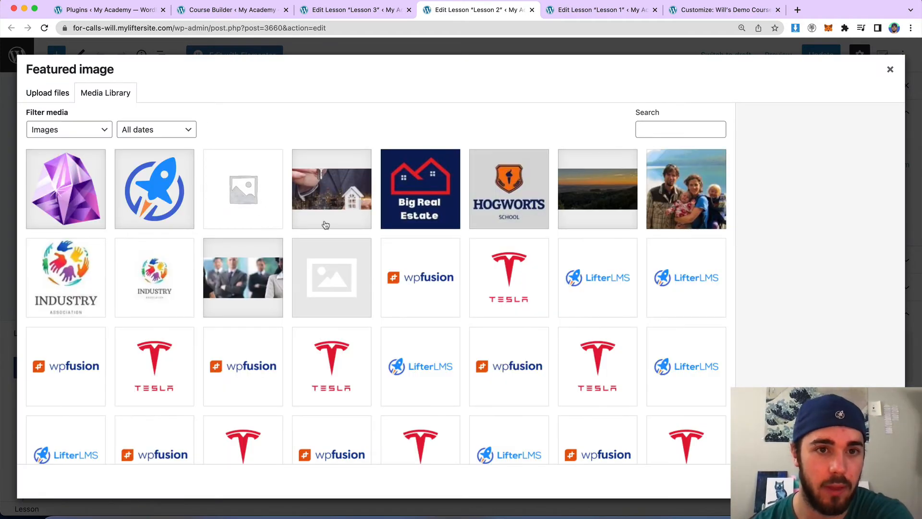
{"action": "left_click", "coordinate": [245, 280]}
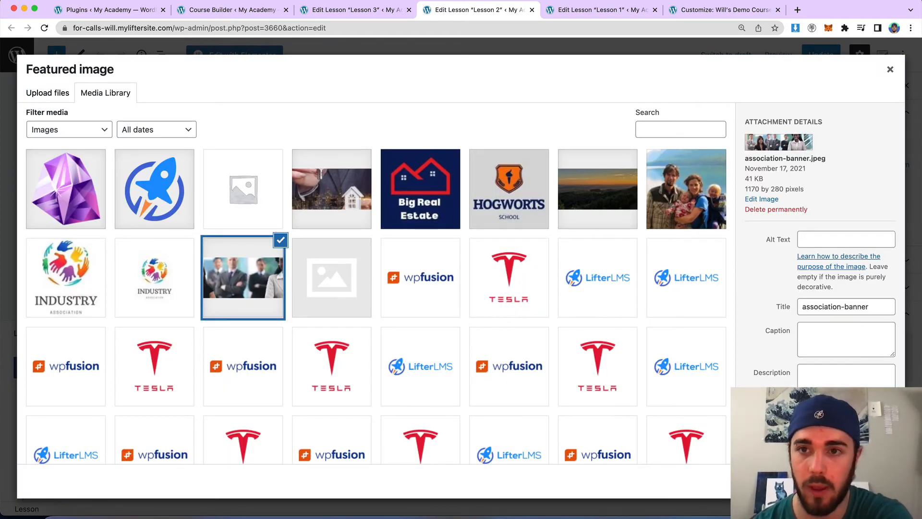
{"action": "left_click", "coordinate": [860, 481]}
{"action": "left_click", "coordinate": [812, 57]}
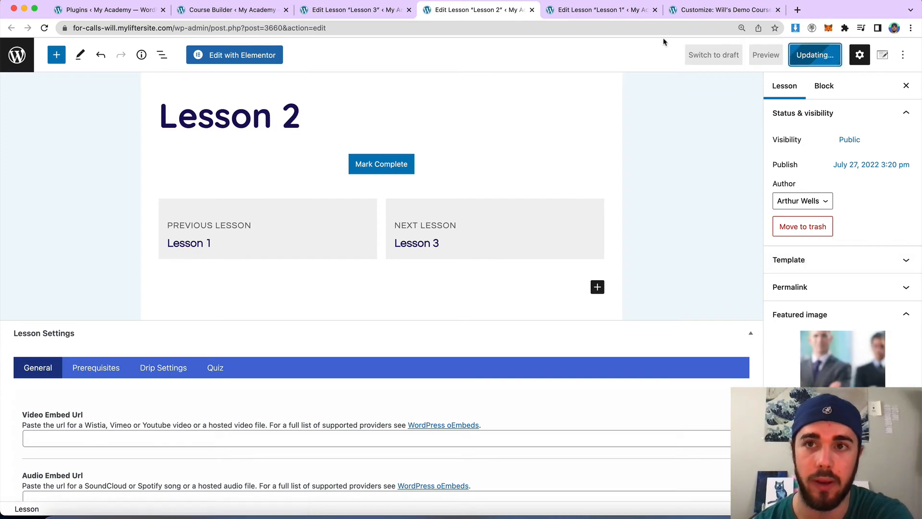
Set the money stacks image 1-1.jpg as Lesson 3's featured image and update the lesson.
{"action": "left_click", "coordinate": [356, 10]}
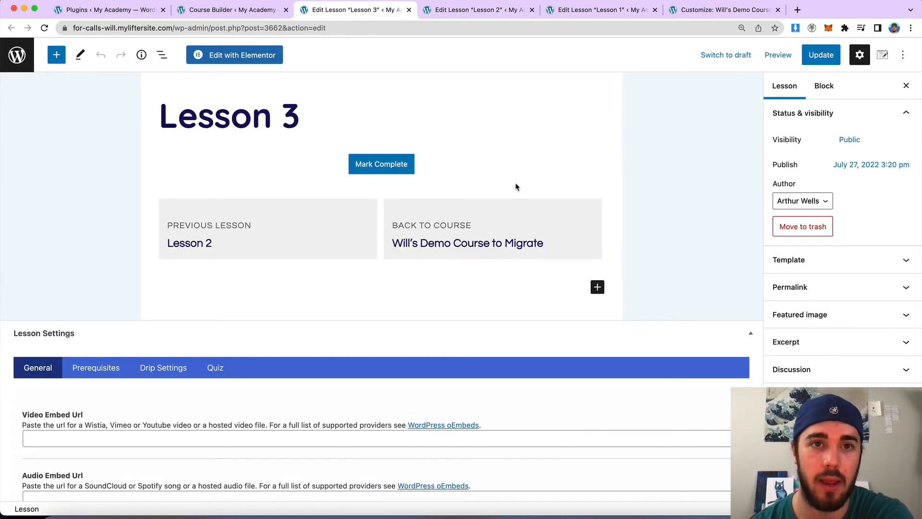
{"action": "left_click", "coordinate": [817, 315]}
{"action": "left_click", "coordinate": [819, 349]}
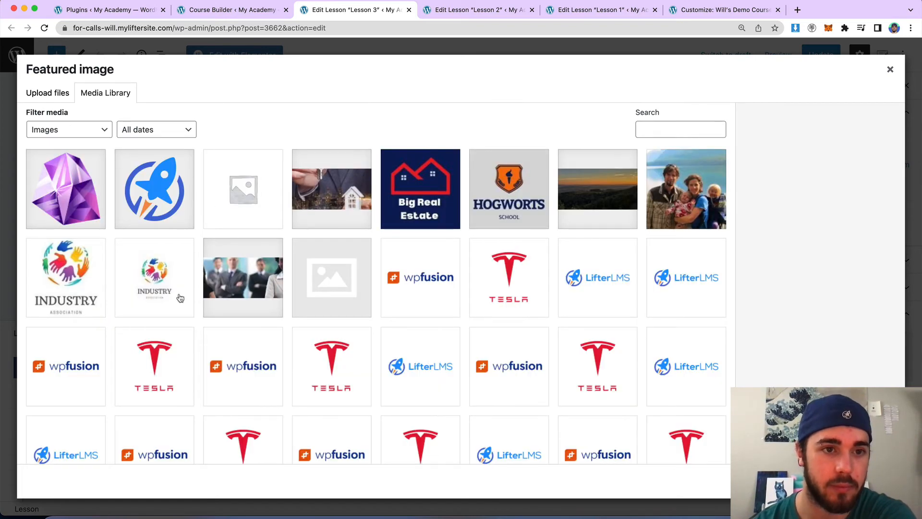
{"action": "scroll", "coordinate": [254, 300], "scroll_direction": "down", "scroll_amount": 15}
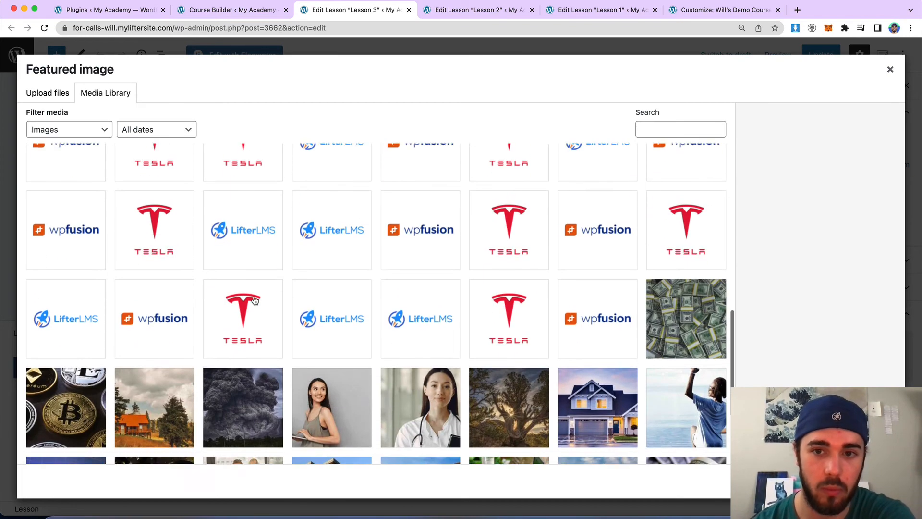
{"action": "left_click", "coordinate": [686, 312]}
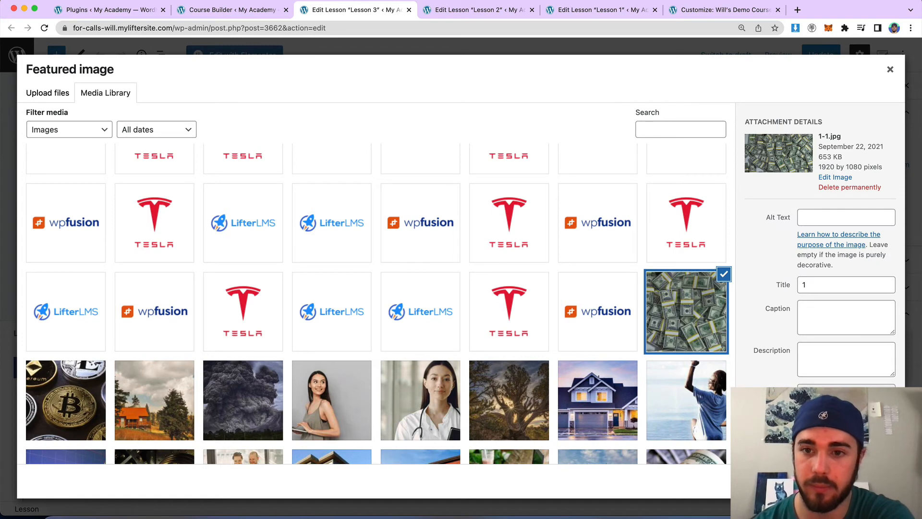
{"action": "left_click", "coordinate": [864, 483]}
{"action": "left_click", "coordinate": [820, 55]}
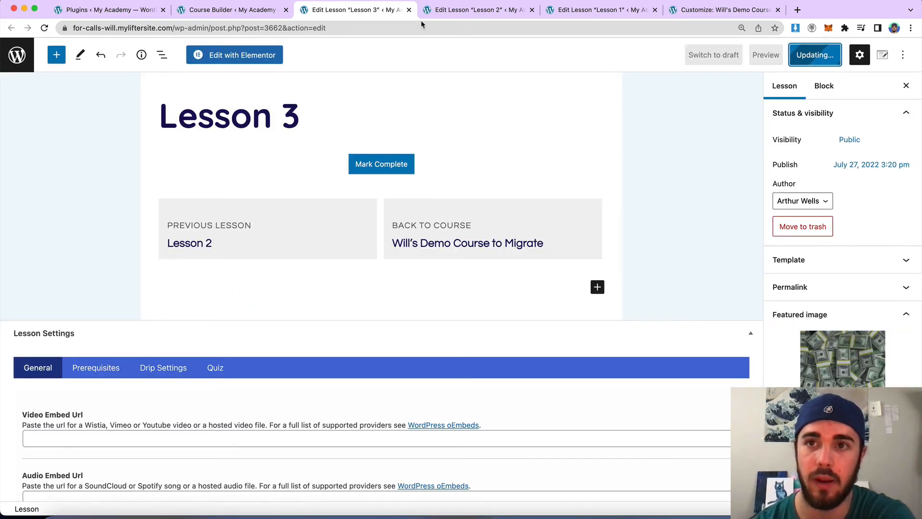
View the live course page and examine the syllabus sections with their lesson thumbnails.
{"action": "left_click", "coordinate": [251, 10]}
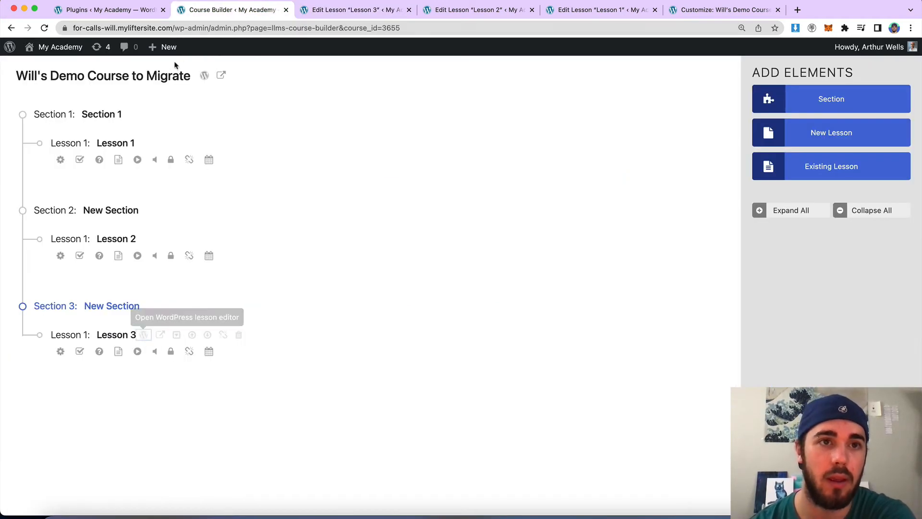
{"action": "left_click", "coordinate": [226, 78]}
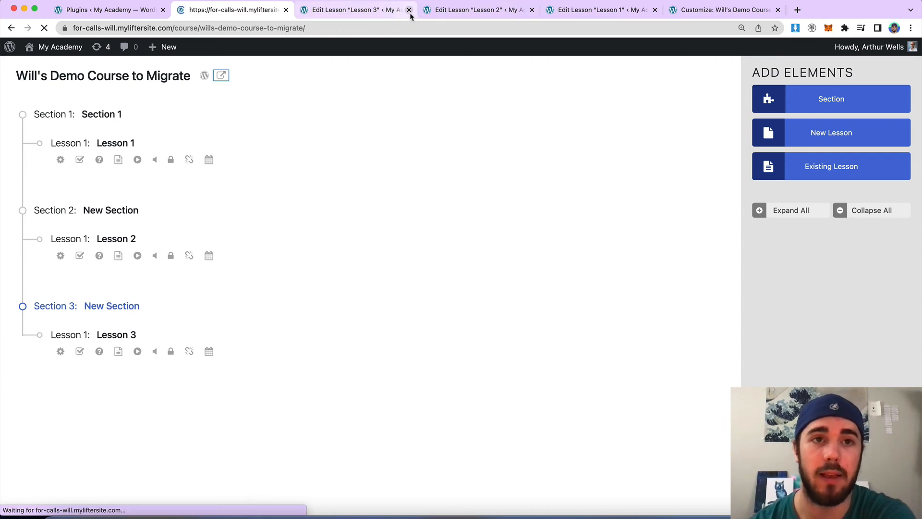
{"action": "scroll", "coordinate": [400, 167], "scroll_direction": "down", "scroll_amount": 15}
{"action": "scroll", "coordinate": [400, 167], "scroll_direction": "up", "scroll_amount": 2}
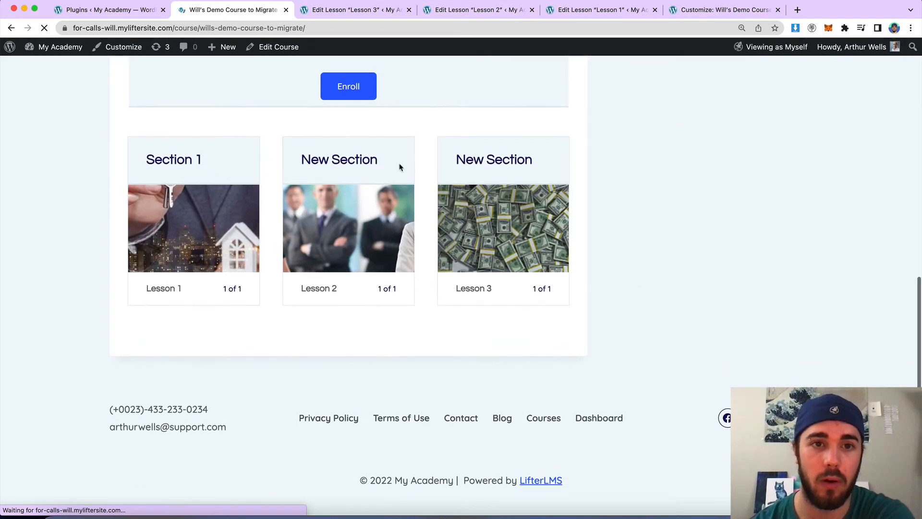
{"action": "scroll", "coordinate": [406, 171], "scroll_direction": "up", "scroll_amount": 2}
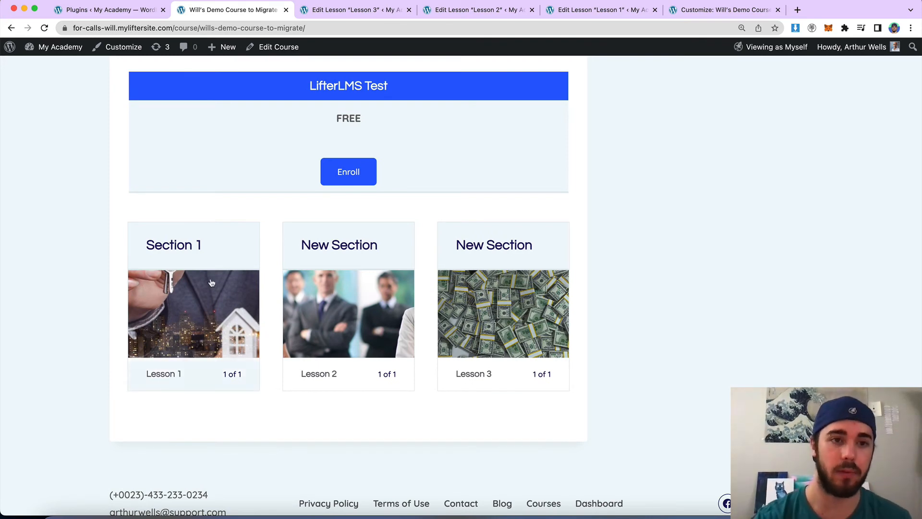
{"action": "left_click_drag", "start_coordinate": [303, 244], "coordinate": [502, 252]}
{"action": "left_click_drag", "start_coordinate": [312, 251], "coordinate": [394, 249]}
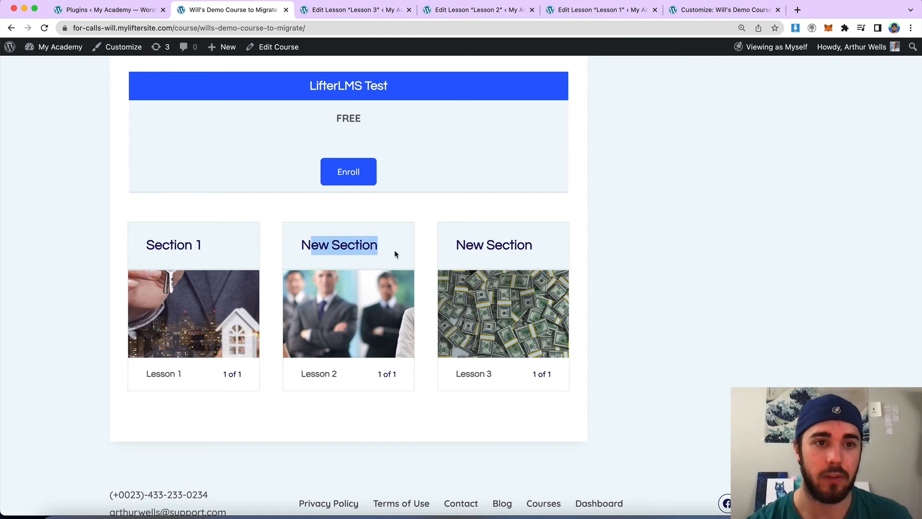
{"action": "left_click", "coordinate": [386, 251]}
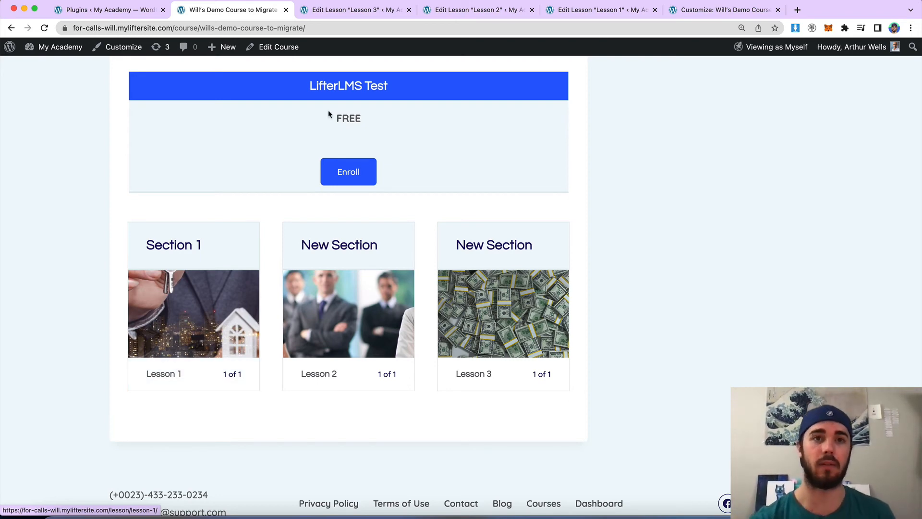
Close the lesson editor and Customizer tabs.
{"action": "left_click", "coordinate": [409, 11]}
{"action": "left_click", "coordinate": [409, 10]}
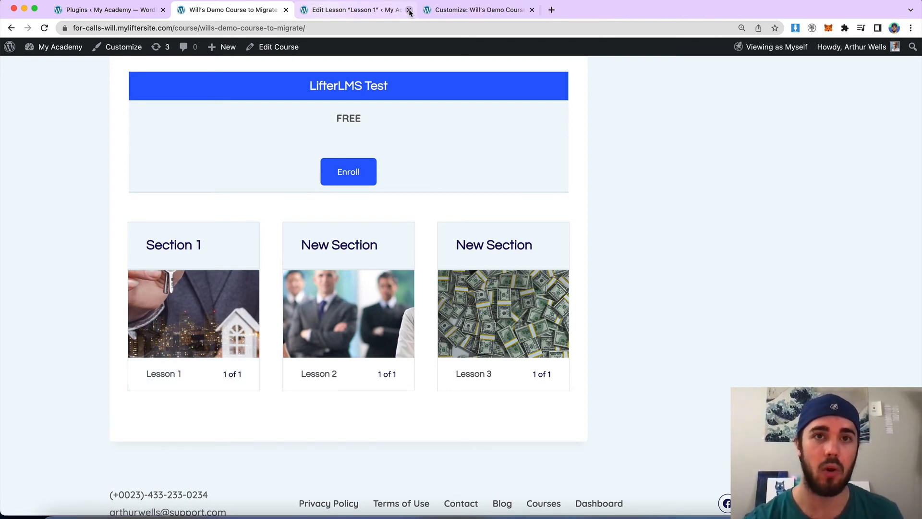
{"action": "left_click", "coordinate": [408, 10]}
{"action": "left_click", "coordinate": [408, 10]}
Open the course editor in a new tab, go to the Course Builder and add a fourth section.
{"action": "right_click", "coordinate": [271, 49]}
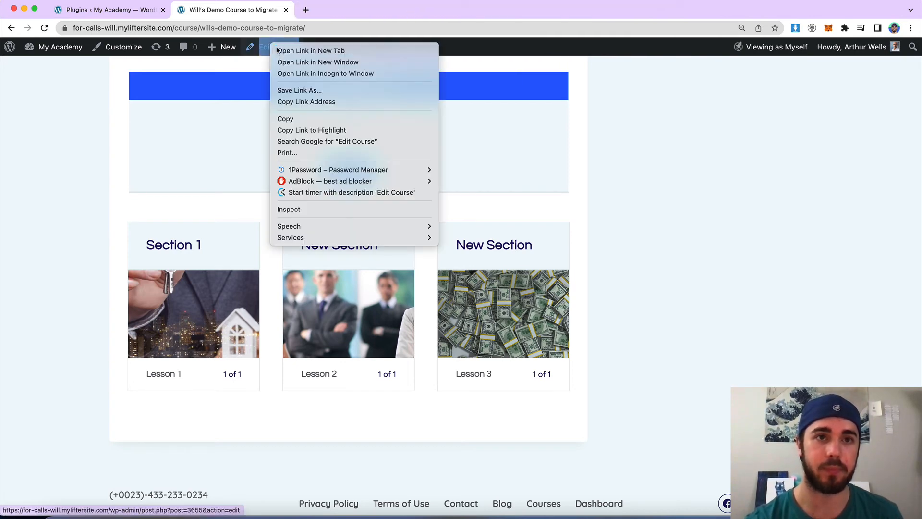
{"action": "left_click", "coordinate": [288, 51]}
{"action": "left_click", "coordinate": [326, 13]}
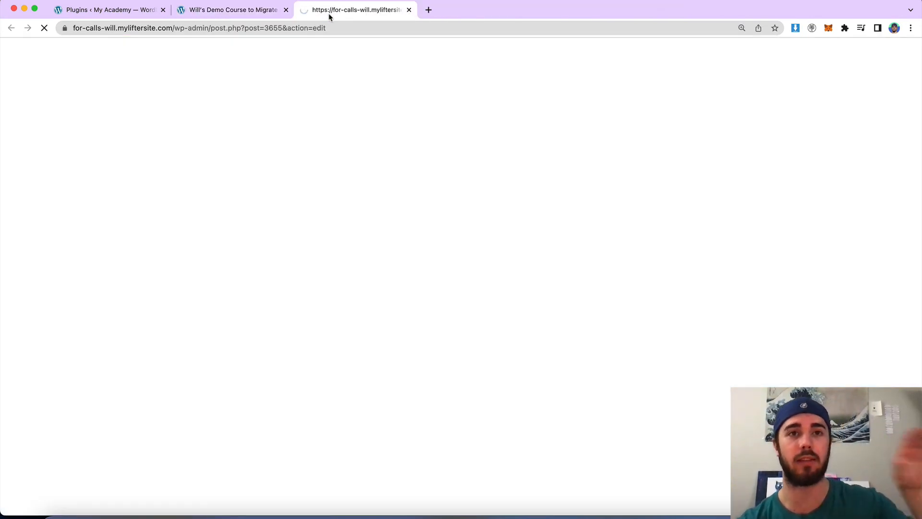
{"action": "left_click", "coordinate": [249, 10]}
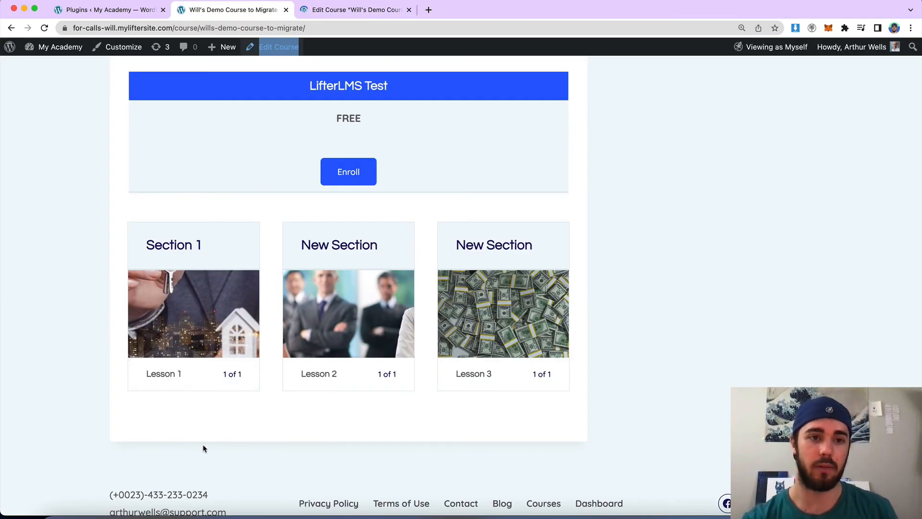
{"action": "left_click", "coordinate": [329, 14]}
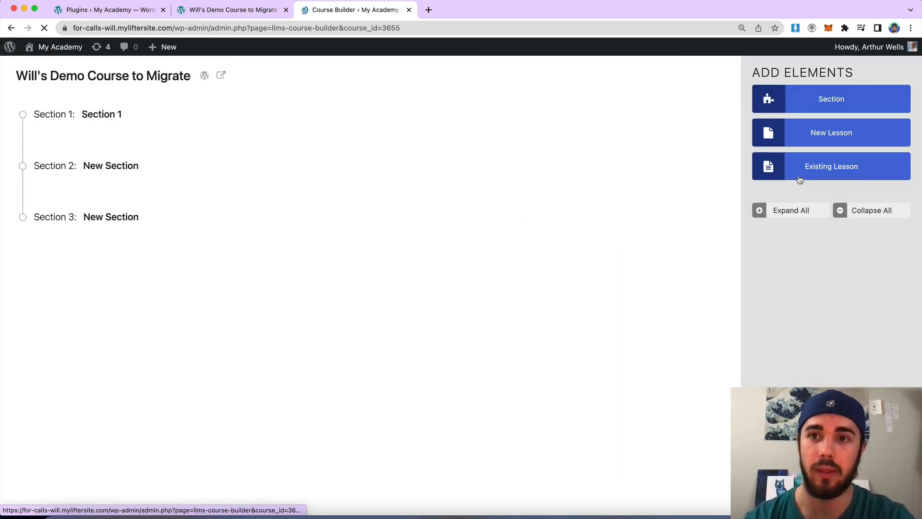
{"action": "left_click", "coordinate": [805, 104]}
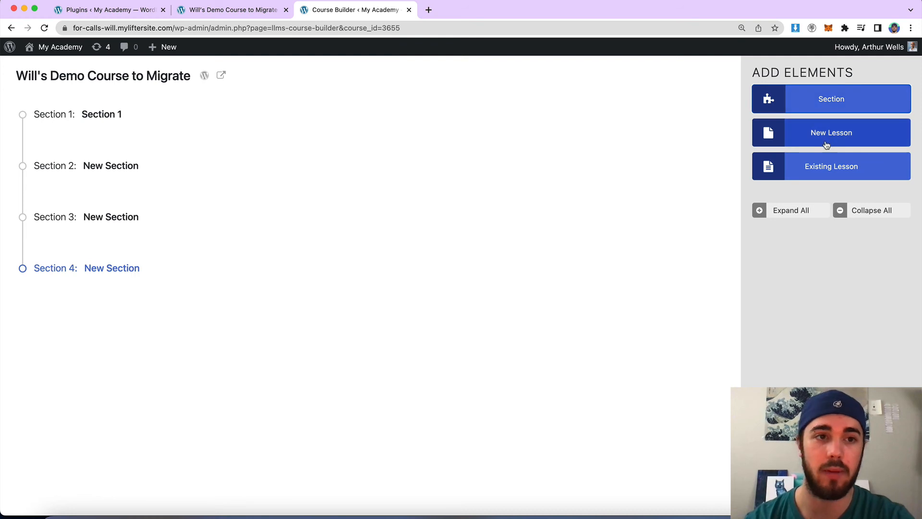
Add the existing lesson "Lesson 1" to Section 4 by searching existing lessons for "lesson".
{"action": "left_click", "coordinate": [813, 177]}
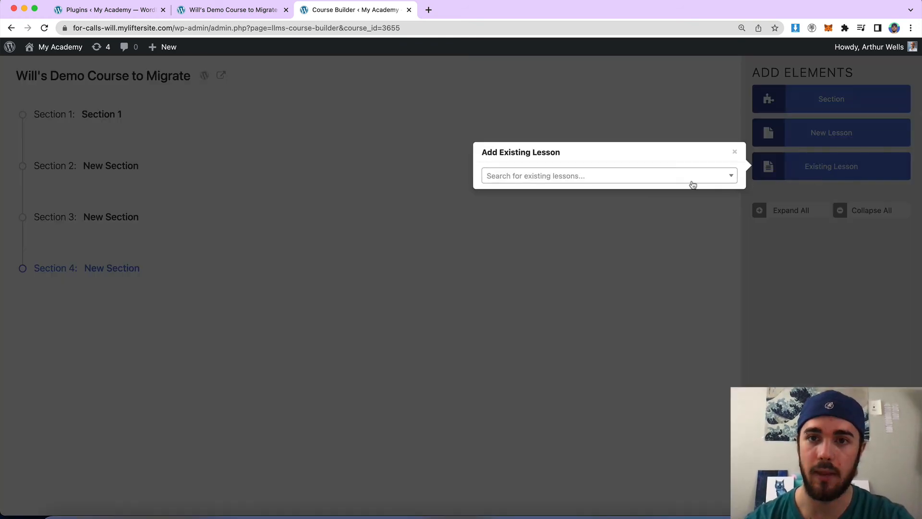
{"action": "left_click", "coordinate": [656, 178]}
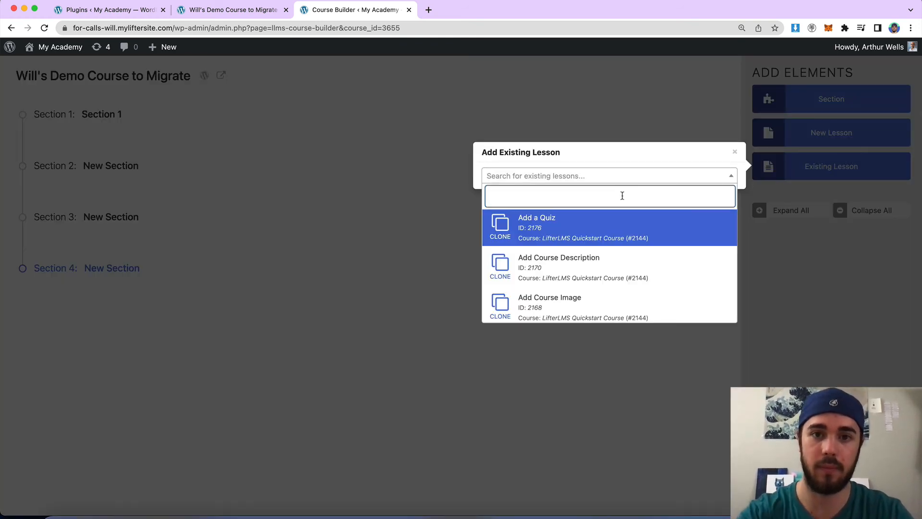
{"action": "type", "text": "lesson"}
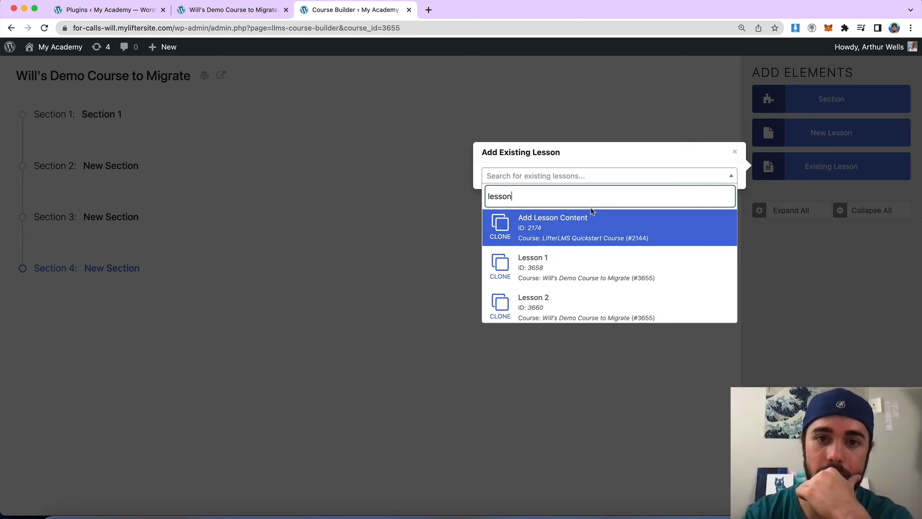
{"action": "left_click", "coordinate": [559, 265]}
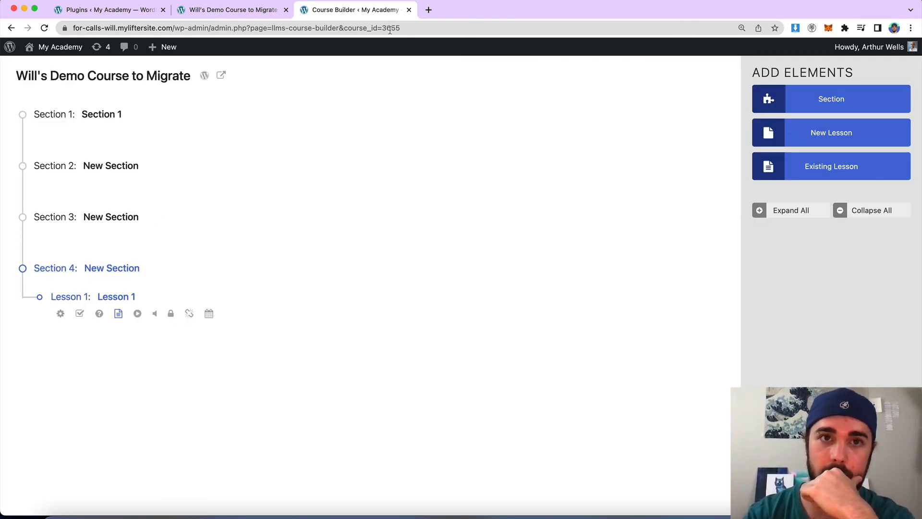
Switch to the live course page tab and examine the syllabus columns, including the new fourth section.
{"action": "left_click", "coordinate": [259, 10]}
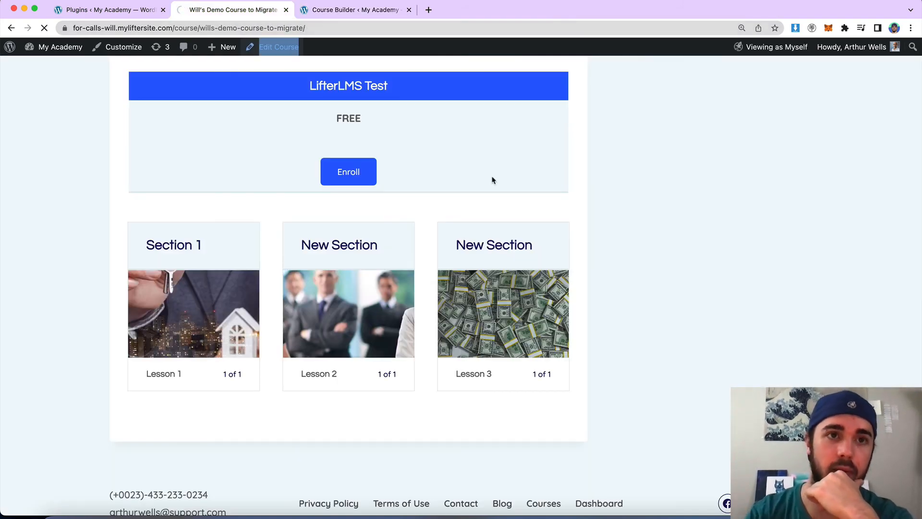
{"action": "scroll", "coordinate": [635, 192], "scroll_direction": "down", "scroll_amount": 1}
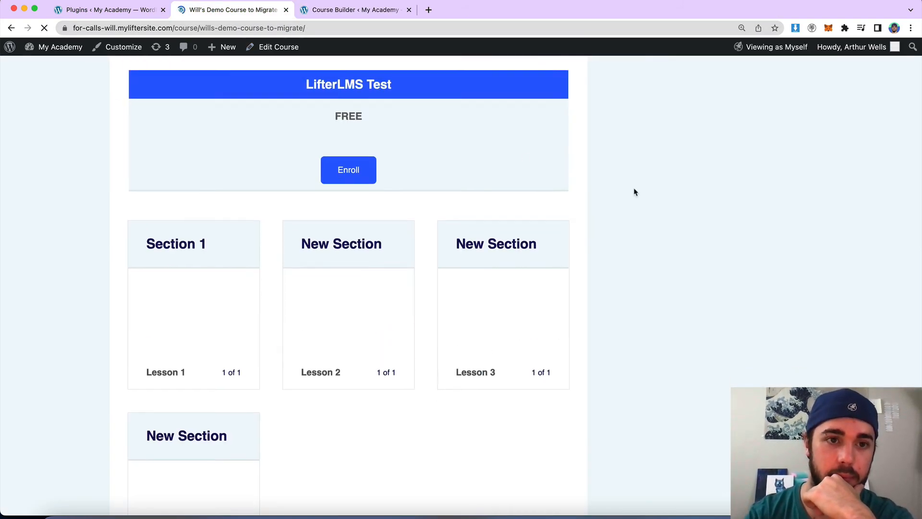
{"action": "scroll", "coordinate": [635, 192], "scroll_direction": "down", "scroll_amount": 4}
{"action": "scroll", "coordinate": [635, 193], "scroll_direction": "up", "scroll_amount": 3}
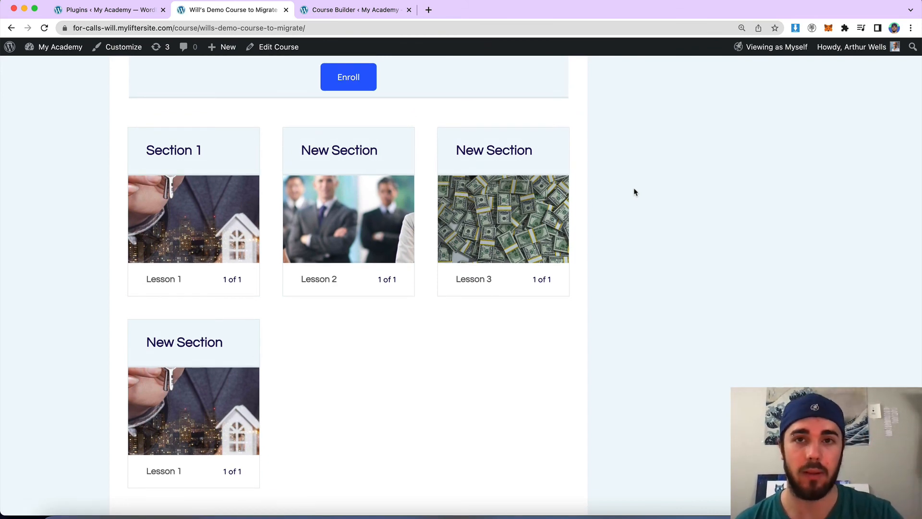
{"action": "scroll", "coordinate": [635, 191], "scroll_direction": "down", "scroll_amount": 1}
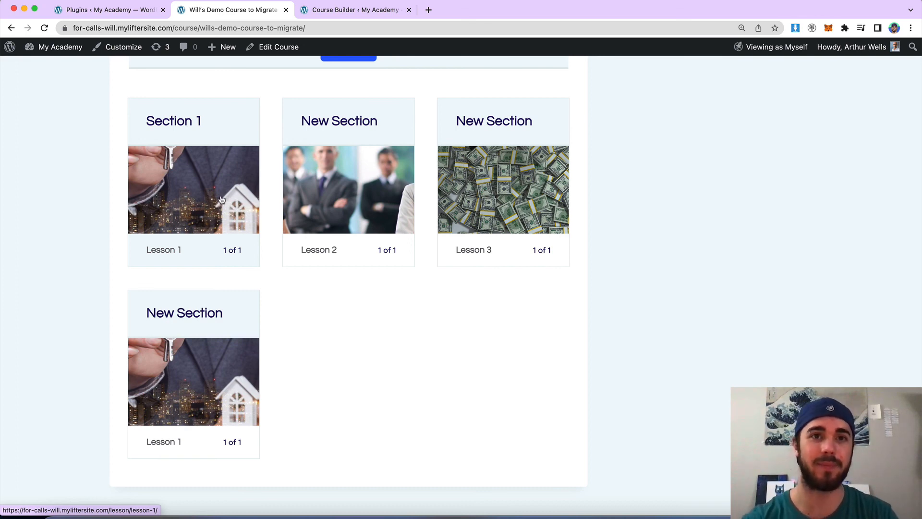
{"action": "left_click", "coordinate": [595, 4]}
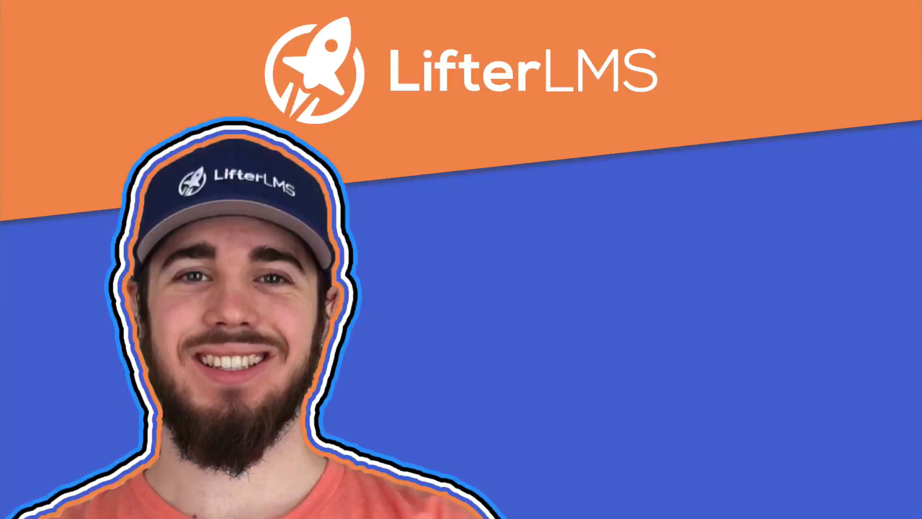